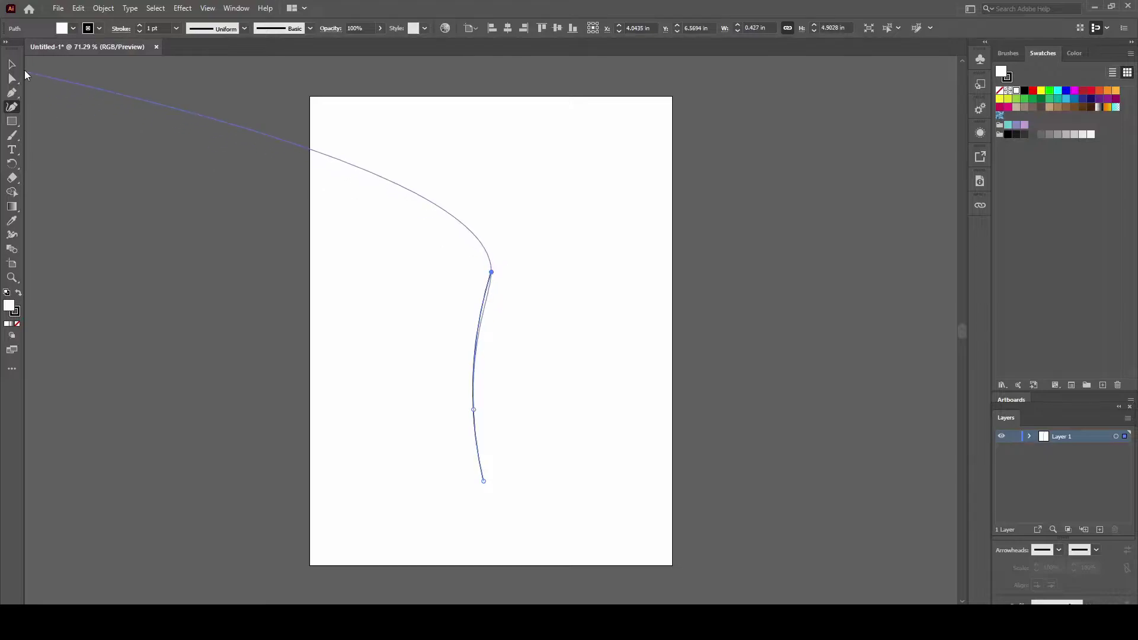
Finish the curved stem line and move it lower on the page
click(12, 63)
drag(473, 385, 474, 422)
click(731, 375)
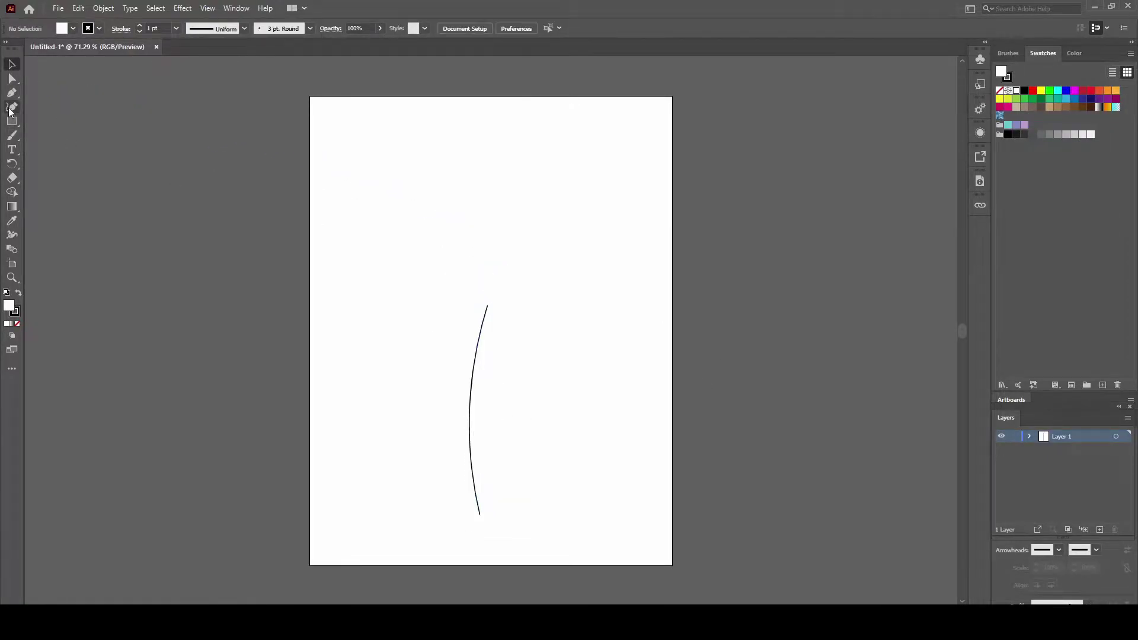
scroll(487, 242, up, 2)
Draw the first arc above the stem with the Curvature tool
click(462, 142)
click(553, 320)
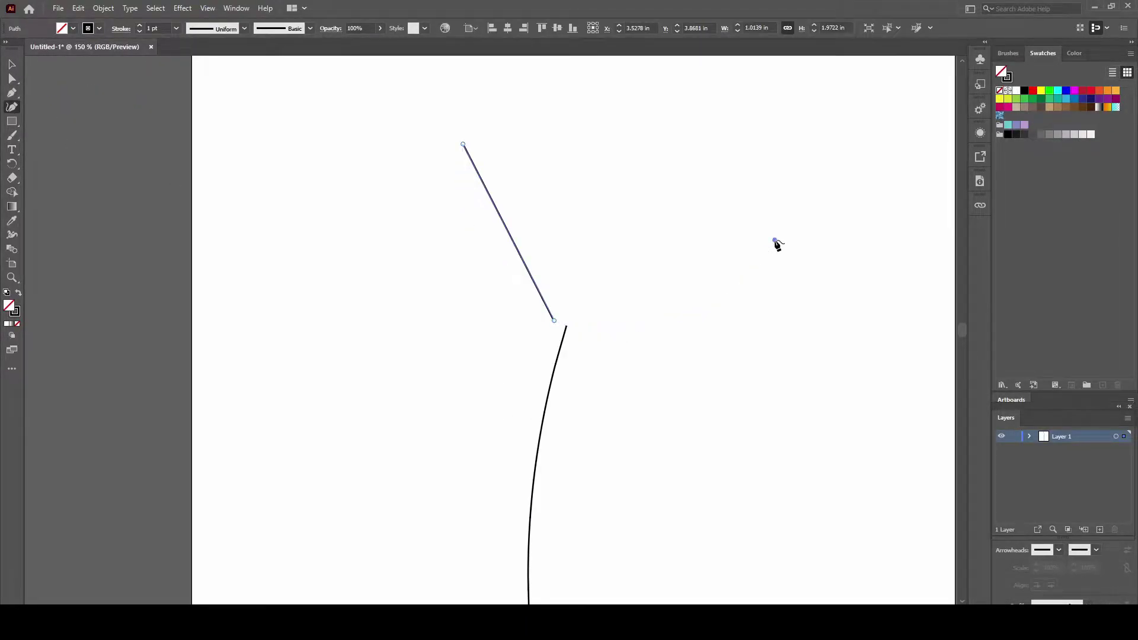
click(774, 240)
click(8, 67)
Draw a second arc and move it so it starts at the stem tip
click(533, 122)
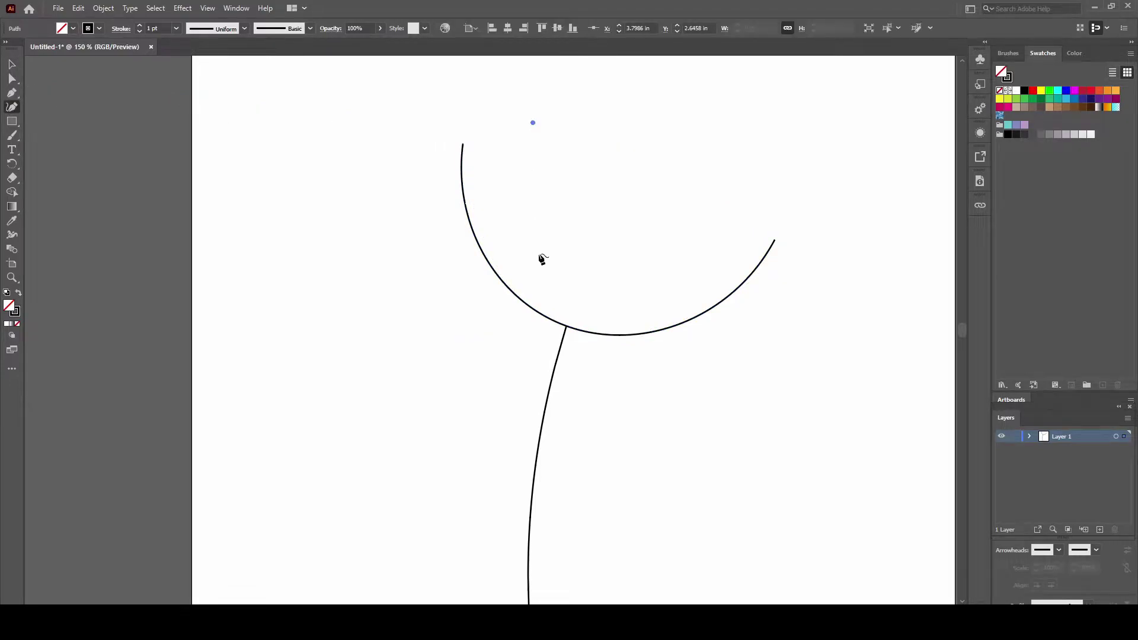
click(785, 314)
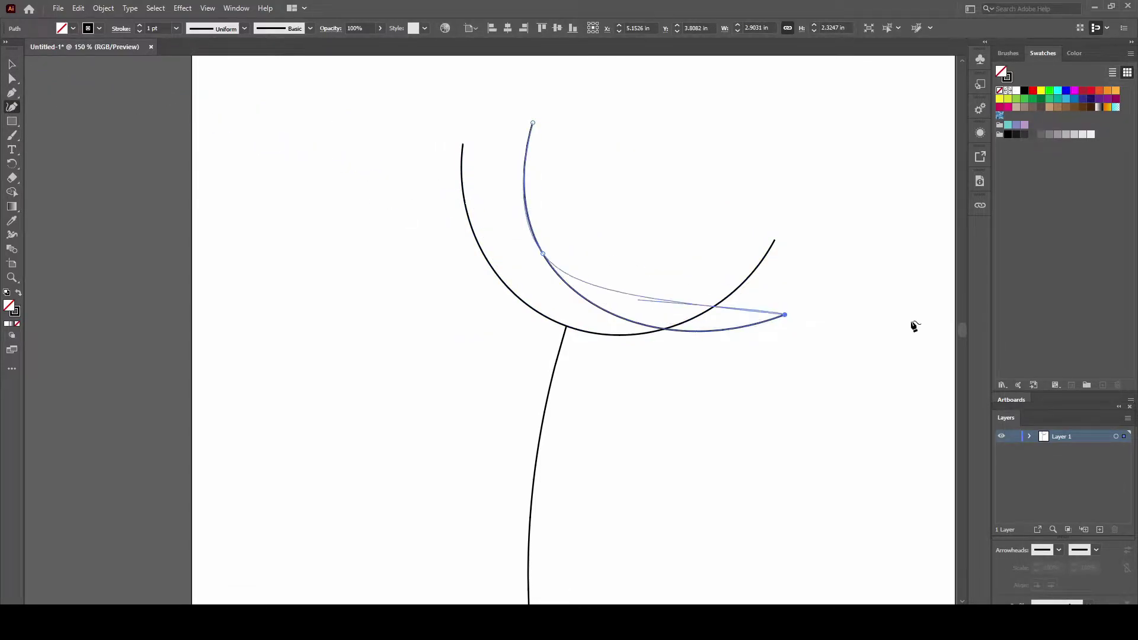
click(847, 259)
click(12, 64)
drag(588, 300, 574, 335)
click(723, 340)
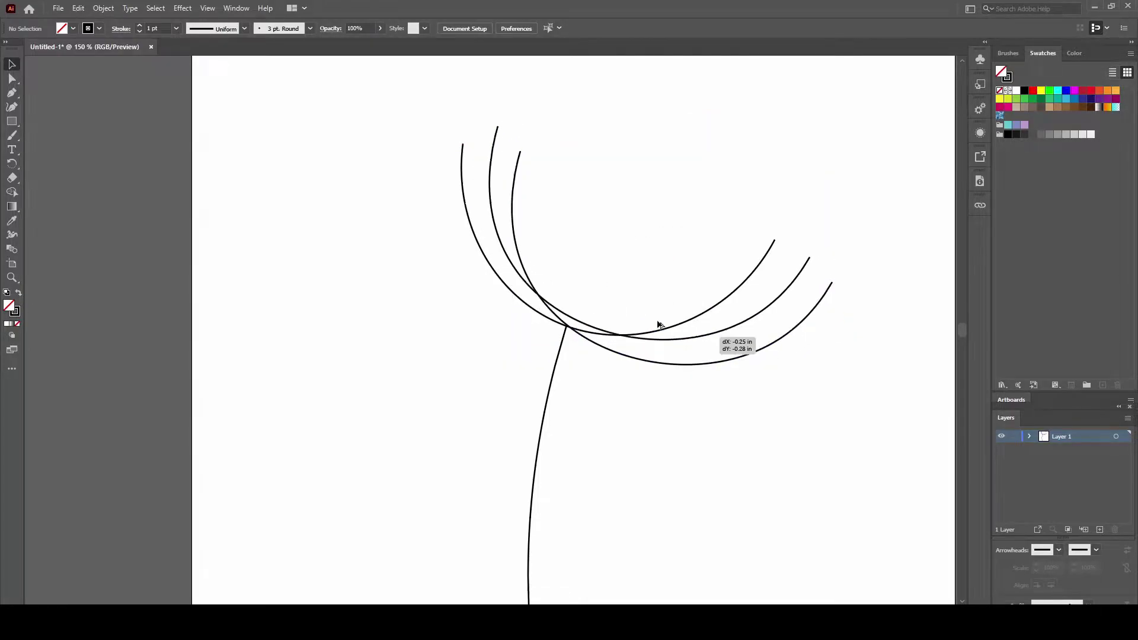
Alt-drag copies of two arcs into the fan around the stem tip
mouse_move(659, 325)
mouse_down()
mouse_move(564, 311)
mouse_move(752, 395)
mouse_up()
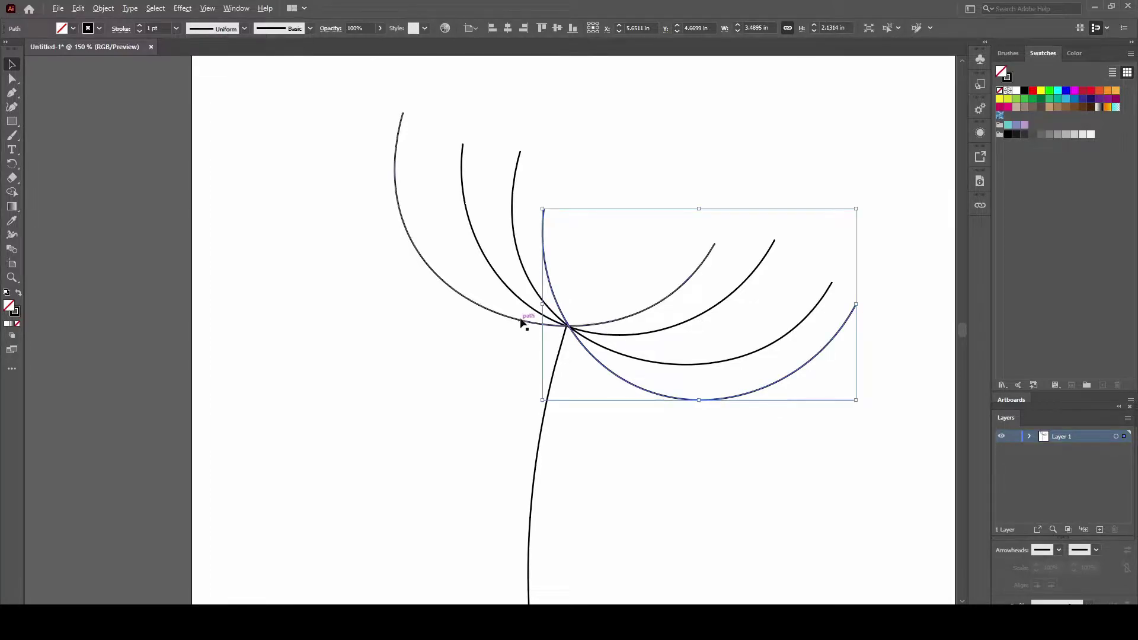
drag(521, 323, 496, 326)
scroll(628, 323, down, 5)
scroll(628, 323, up, 2)
scroll(574, 401, up, 2)
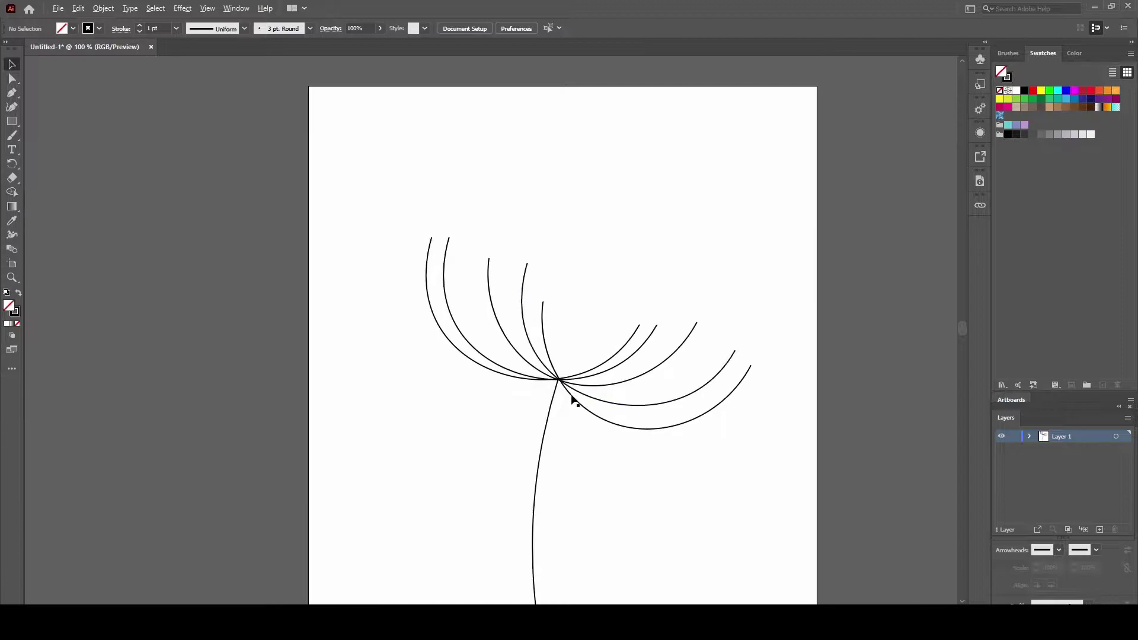
scroll(573, 401, up, 1)
Copy the lower arc up-right, rotating it and another arc to fan out from the stem tip
drag(577, 399, 616, 356)
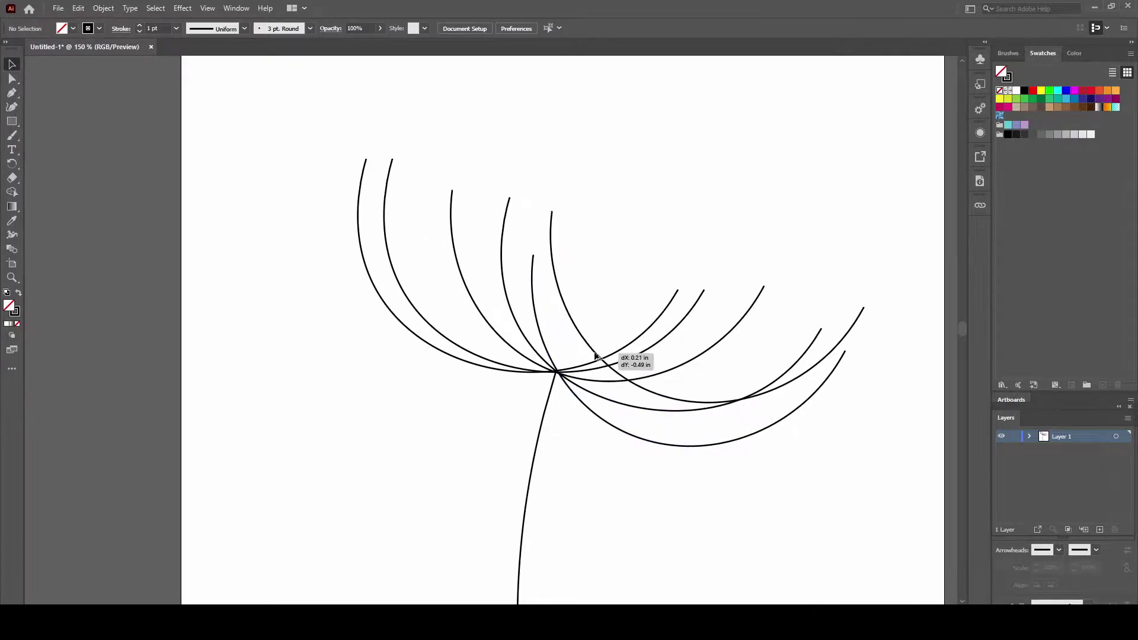
mouse_move(879, 393)
mouse_down()
mouse_move(760, 484)
mouse_move(724, 493)
mouse_up()
mouse_move(626, 378)
mouse_down()
mouse_move(584, 420)
mouse_move(611, 409)
mouse_move(539, 422)
mouse_move(629, 510)
mouse_up()
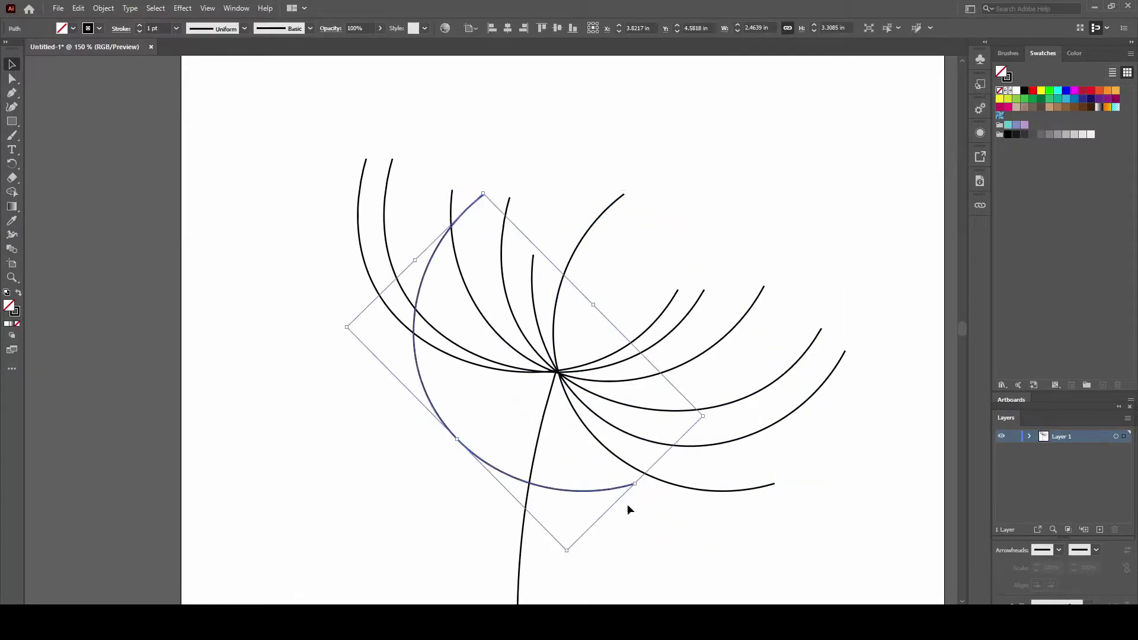
mouse_move(569, 558)
mouse_down()
mouse_move(589, 447)
mouse_move(559, 372)
mouse_up()
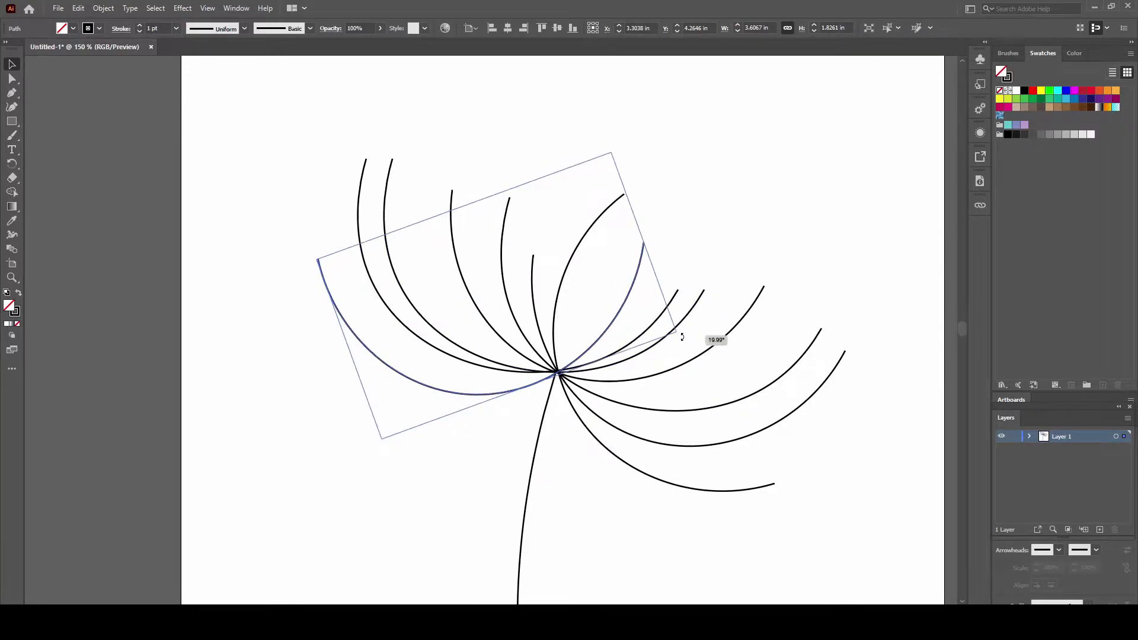
click(682, 330)
key(ctrl+0)
key(ctrl+plus)
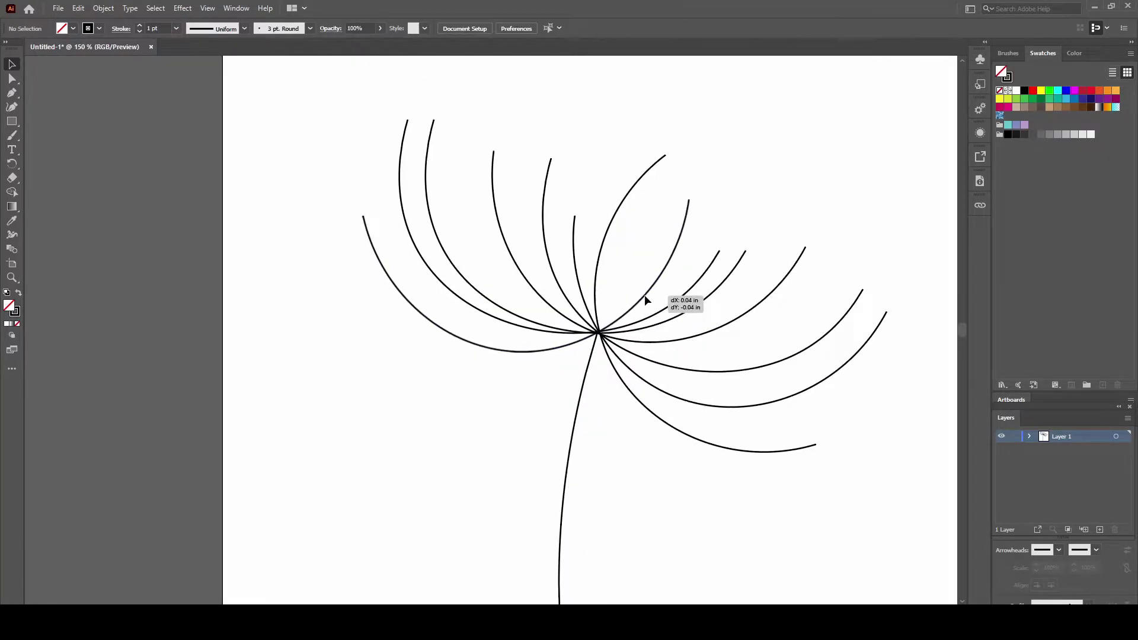
Add a rotated arc copy and swing the right arc outward, reseating it on the stem tip
drag(666, 269, 690, 272)
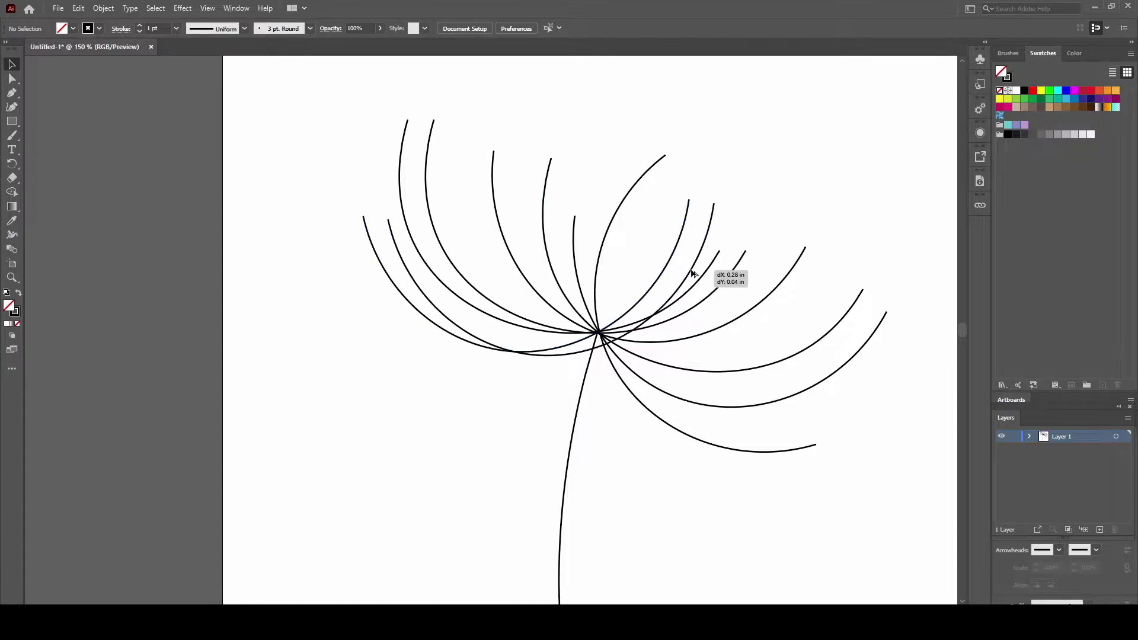
mouse_move(750, 296)
mouse_down()
mouse_move(798, 197)
mouse_move(643, 253)
mouse_up()
click(703, 299)
key(ctrl+1)
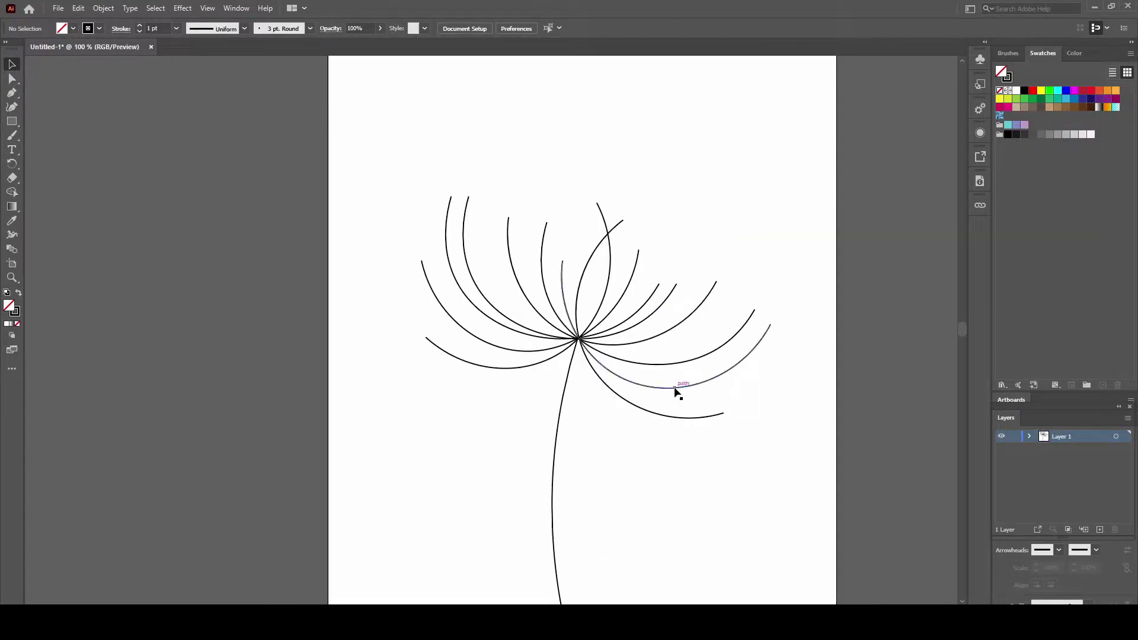
click(677, 392)
drag(772, 385, 740, 407)
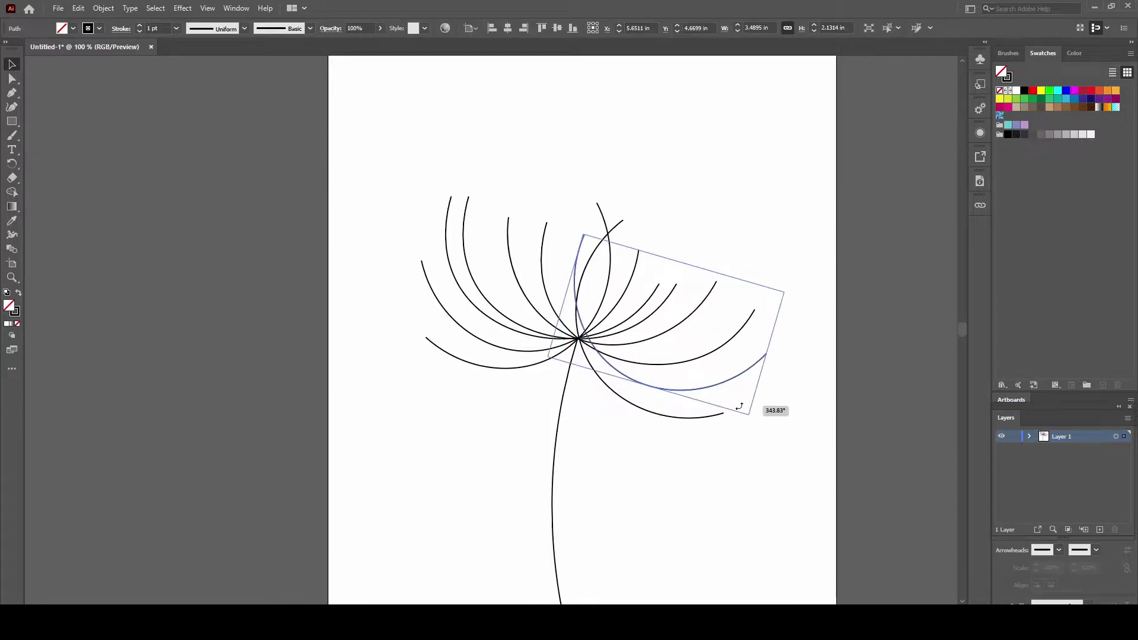
drag(613, 373, 656, 309)
click(656, 310)
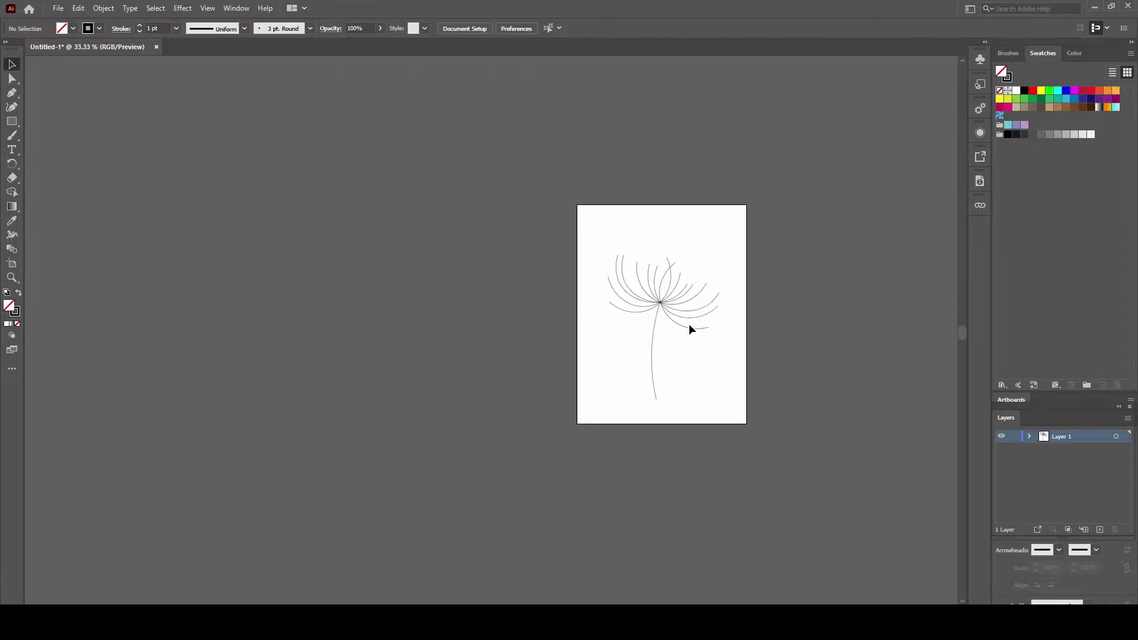
Tilt the leftmost tall arc slightly and reseat it at the stem tip
scroll(659, 296, up, 3)
click(455, 263)
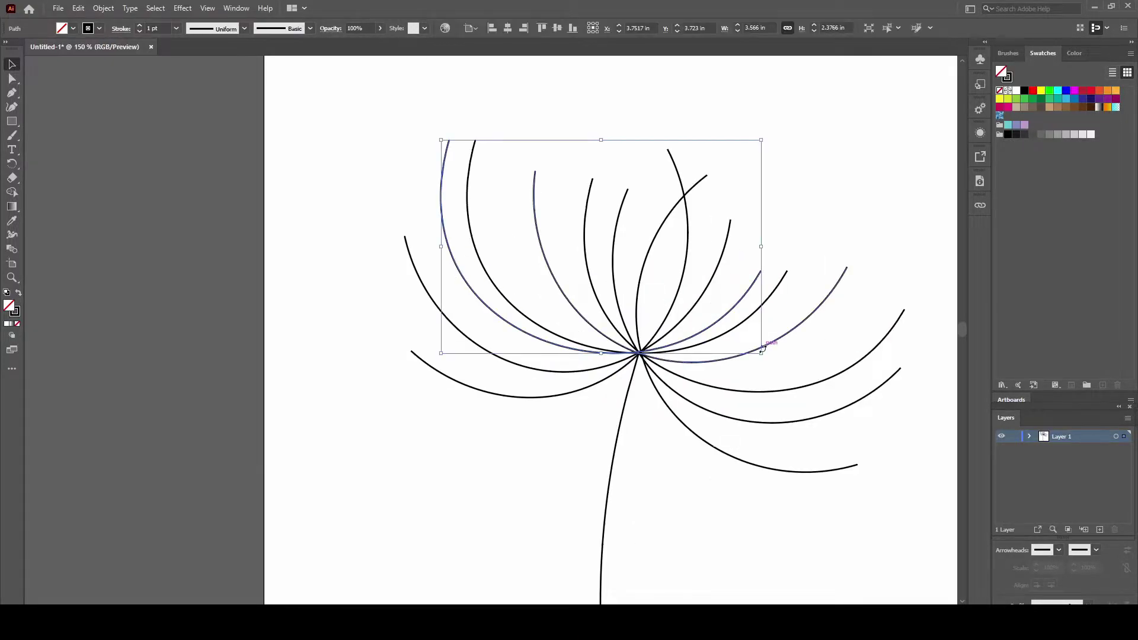
drag(767, 361, 773, 349)
drag(528, 337, 531, 338)
scroll(658, 320, down, 5)
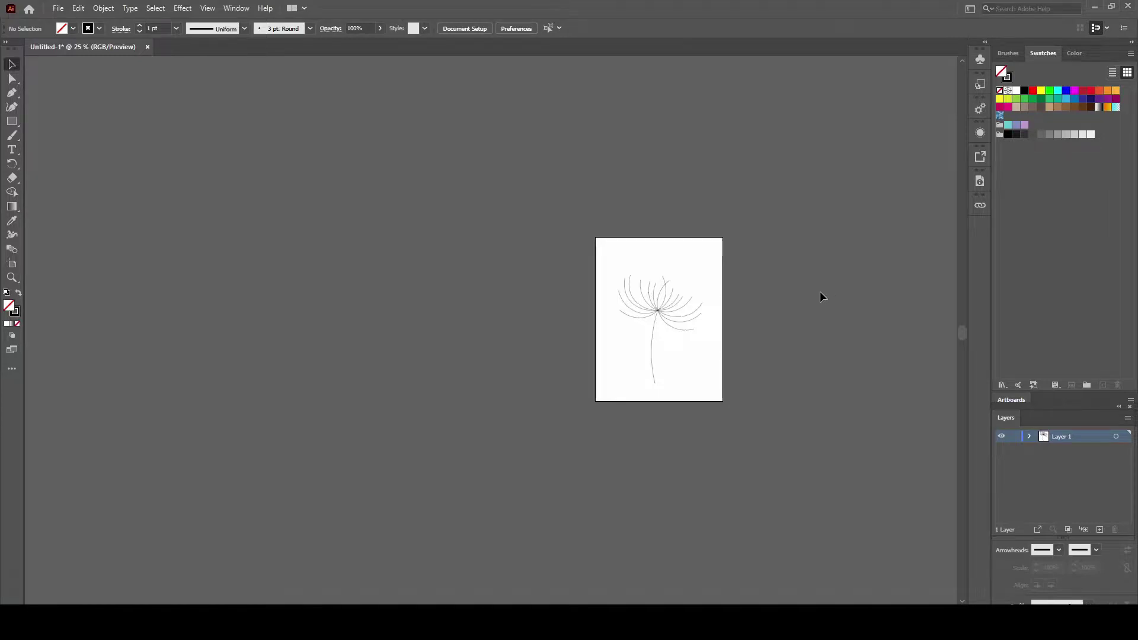
Draw a tiny arc above the dandelion head
scroll(668, 285, up, 5)
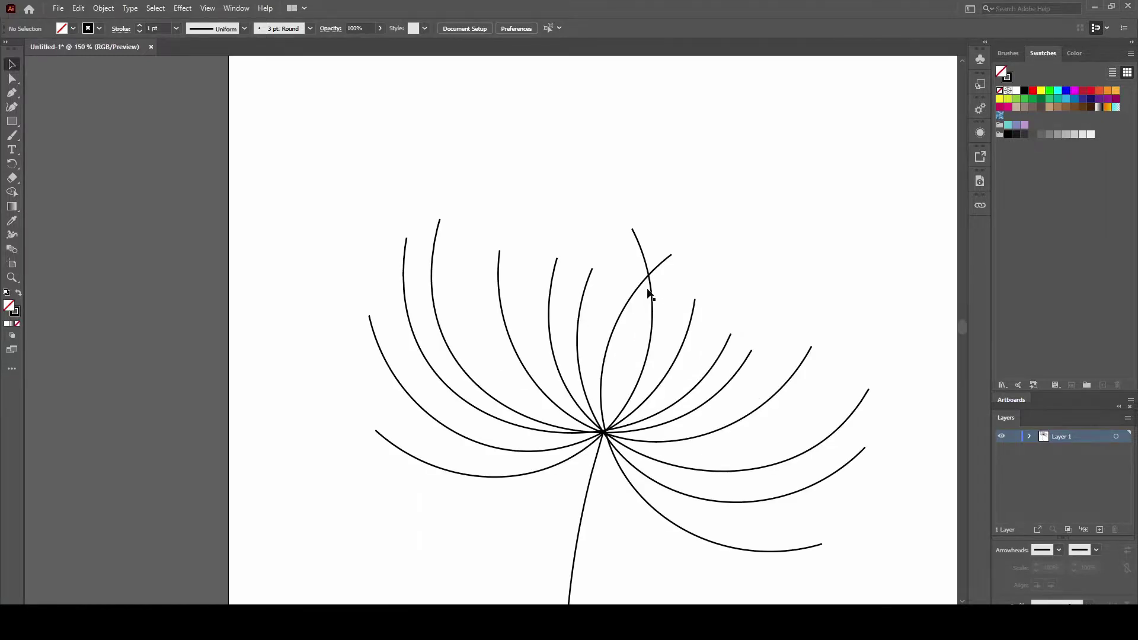
scroll(742, 340, up, 3)
click(609, 145)
click(652, 229)
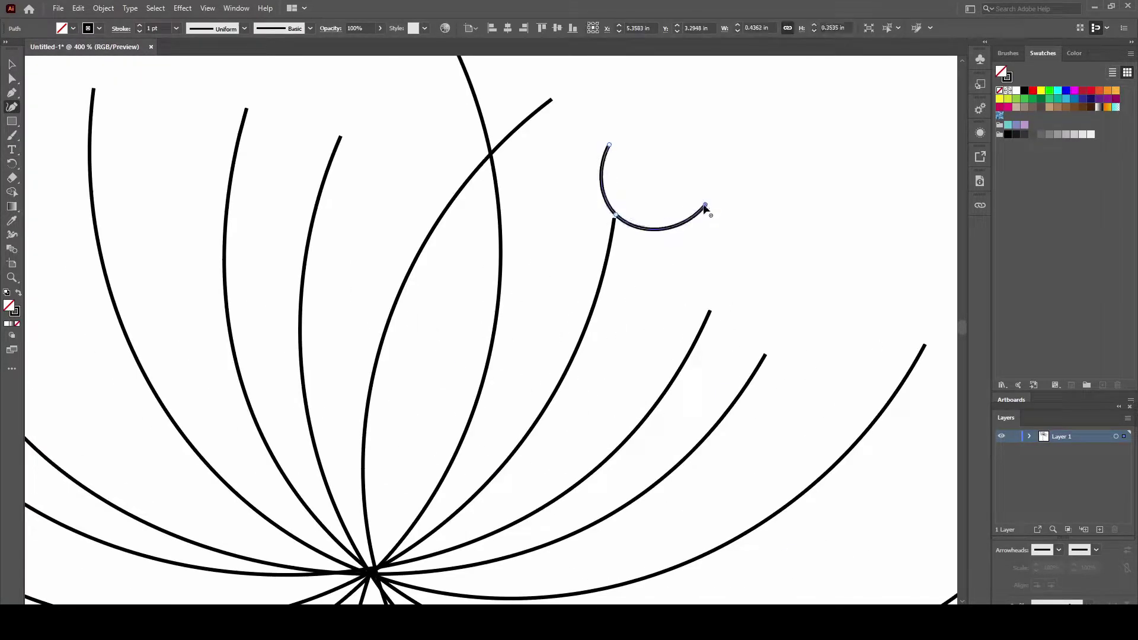
click(705, 205)
key(v)
scroll(329, 117, down, 3)
scroll(723, 260, up, 3)
Alt-drag two copies of the tiny arc to start a small fan
drag(652, 354, 604, 339)
drag(681, 370, 681, 381)
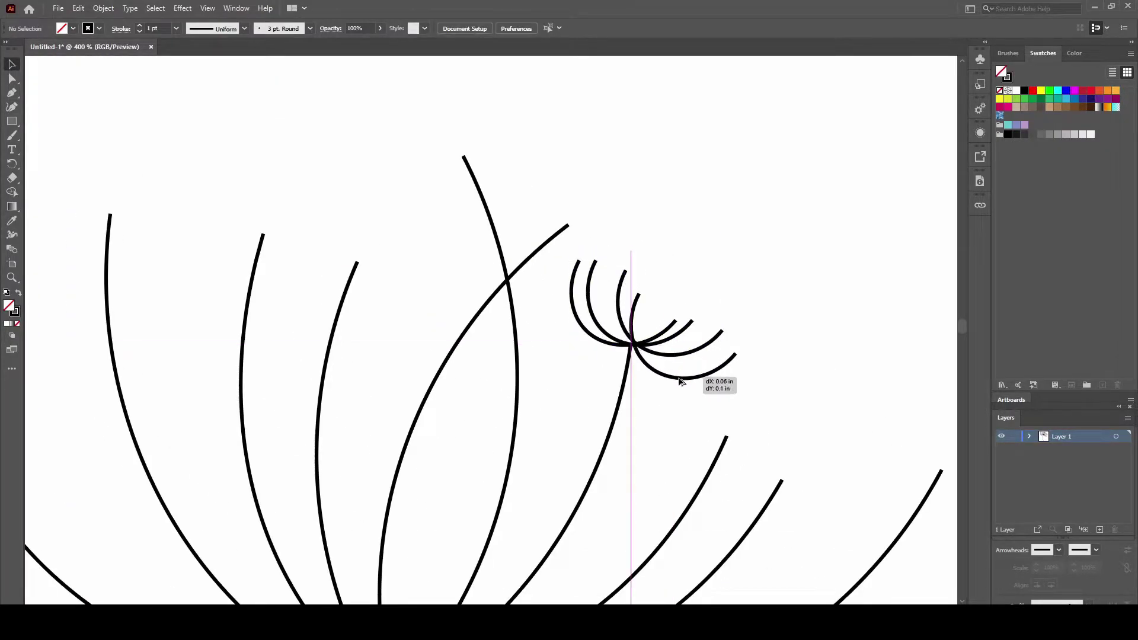
scroll(772, 352, down, 4)
click(772, 353)
scroll(771, 350, up, 5)
Add a rotated tiny arc copy to complete the small cluster, then select it
drag(728, 263, 667, 308)
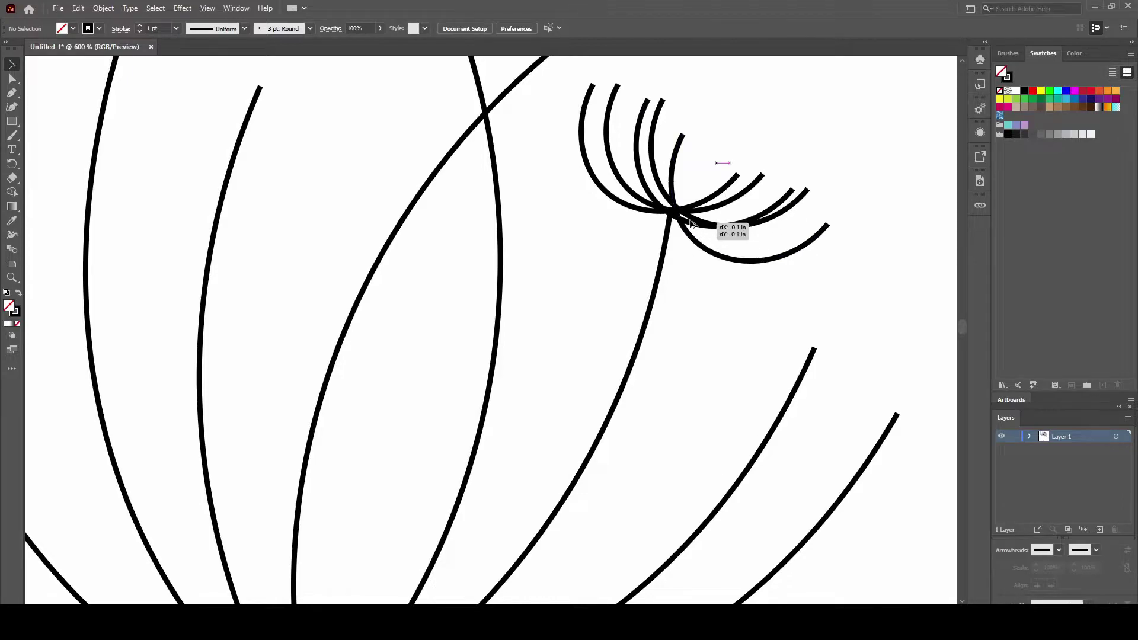
drag(772, 311, 706, 347)
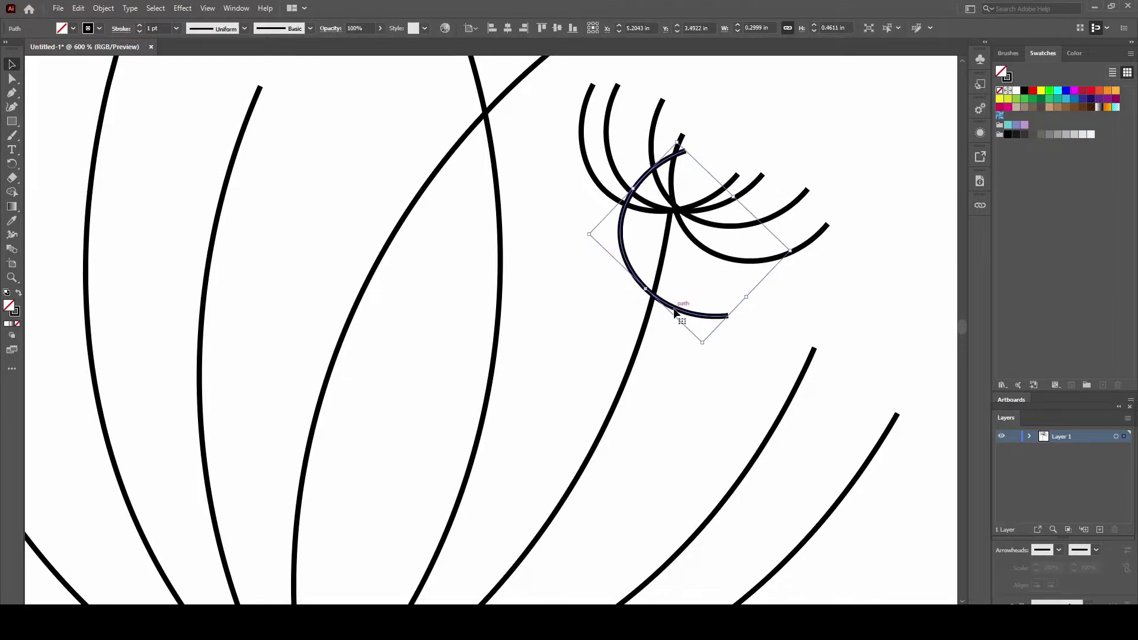
mouse_move(687, 299)
mouse_down()
mouse_move(726, 287)
mouse_move(775, 231)
mouse_up()
scroll(713, 314, down, 3)
scroll(763, 321, up, 2)
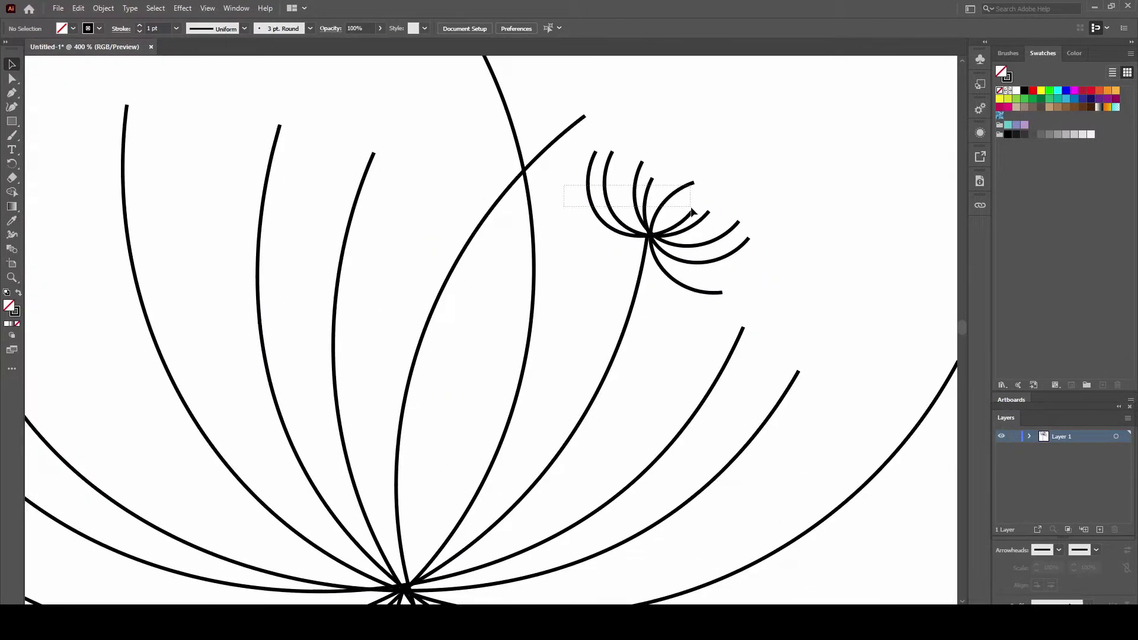
drag(692, 212, 693, 212)
Copy the small cluster to the upper left and group the right cluster
scroll(692, 212, down, 4)
mouse_move(744, 253)
alt+mouse_down()
mouse_move(704, 204)
mouse_move(719, 191)
alt+mouse_up()
scroll(687, 177, up, 2)
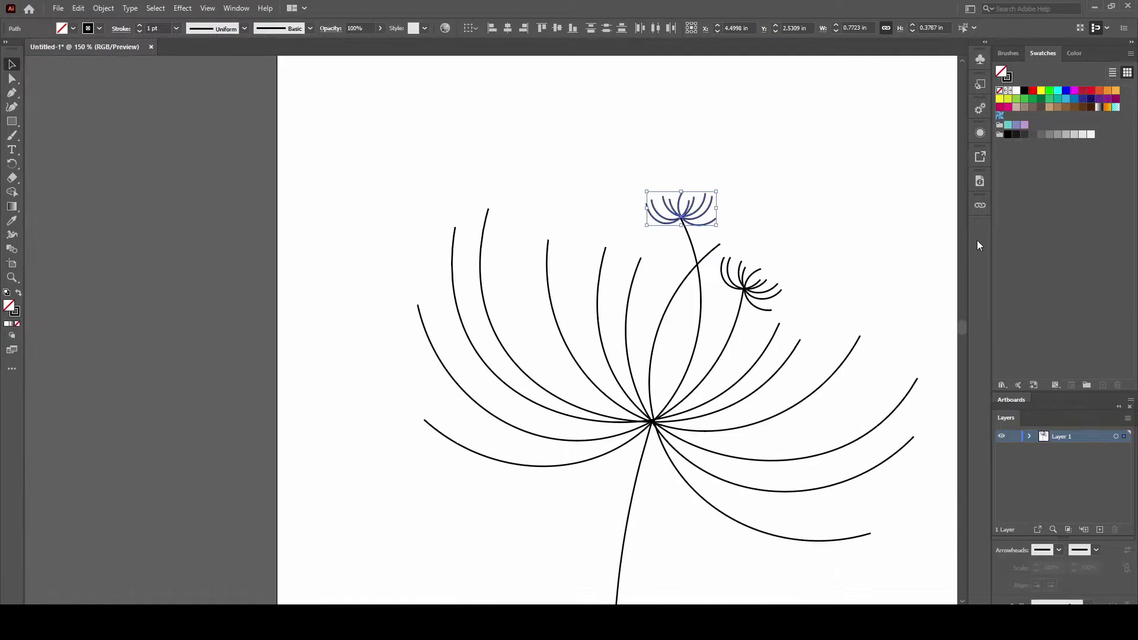
click(1075, 53)
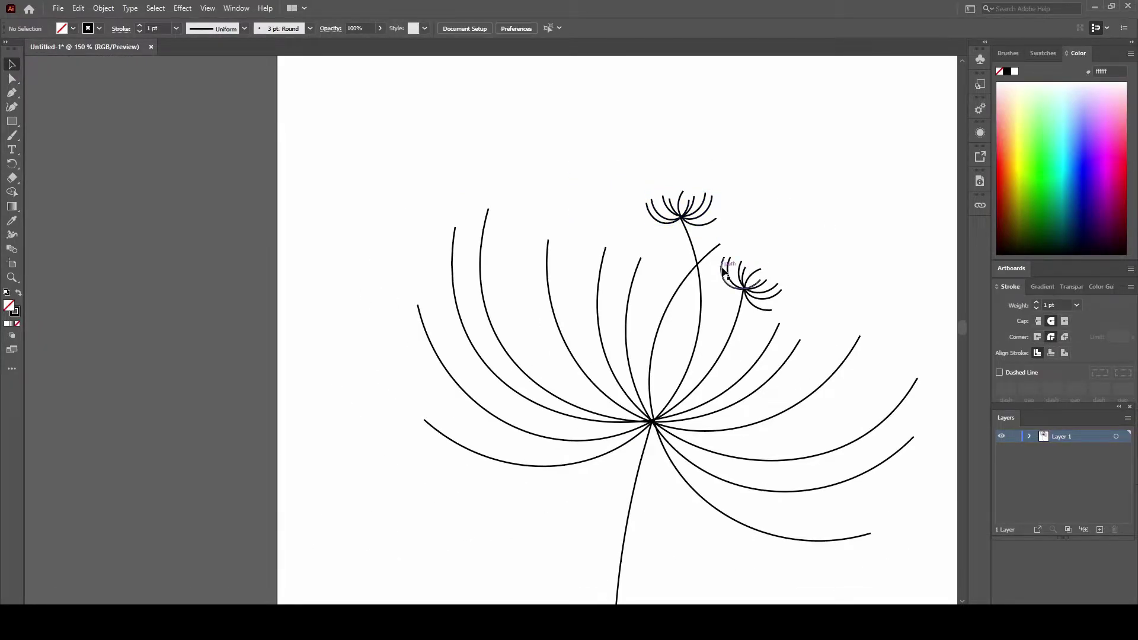
click(764, 286)
right_click(769, 275)
click(818, 346)
Check the whole page, then select the top seed tuft
key(ctrl+minus)
key(ctrl+minus)
key(ctrl+minus)
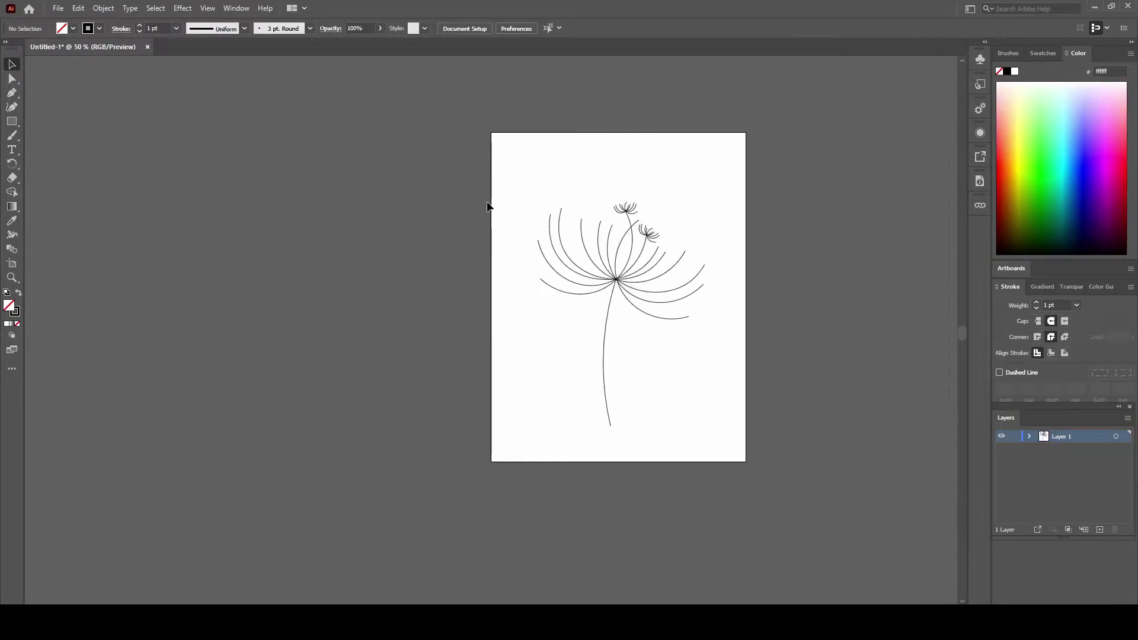
key(ctrl+a)
key(ctrl+shift+a)
key(ctrl+plus)
key(ctrl+plus)
key(ctrl+plus)
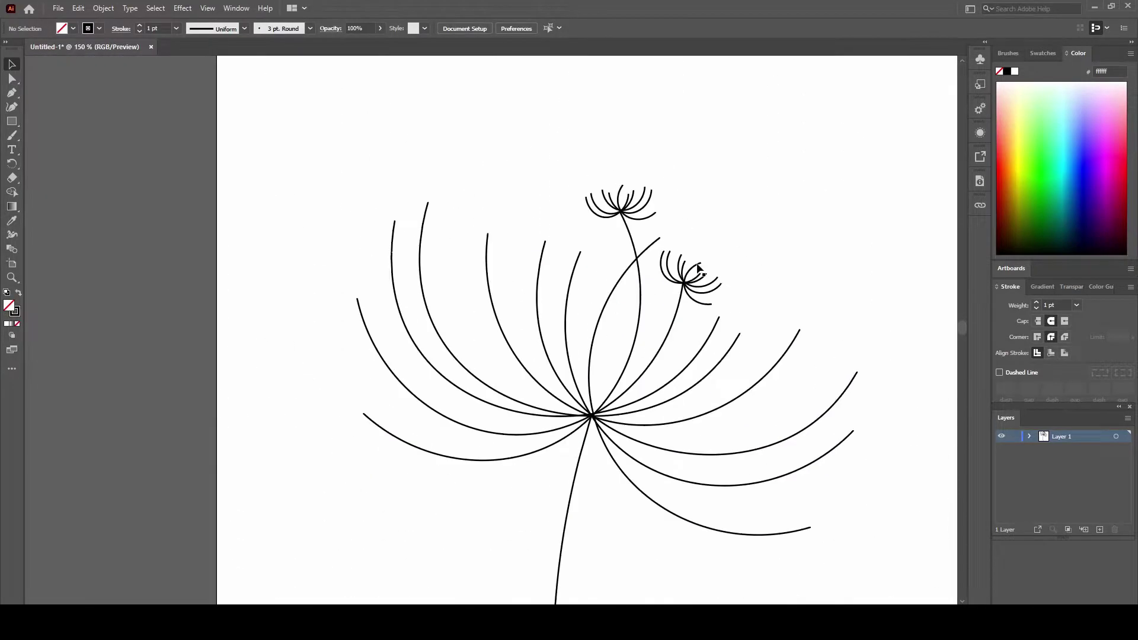
drag(665, 225, 641, 223)
scroll(641, 222, up, 2)
Group the top seed tuft, copying it down-right with a slight turn and over to the left
right_click(591, 184)
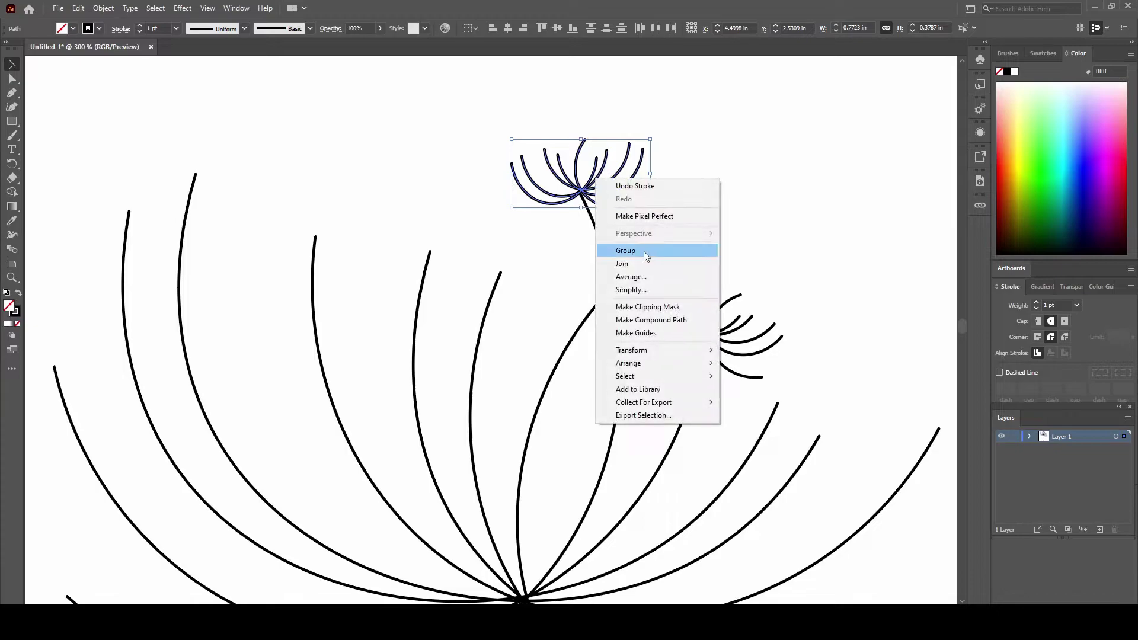
click(622, 251)
drag(593, 188, 667, 238)
drag(730, 261, 734, 282)
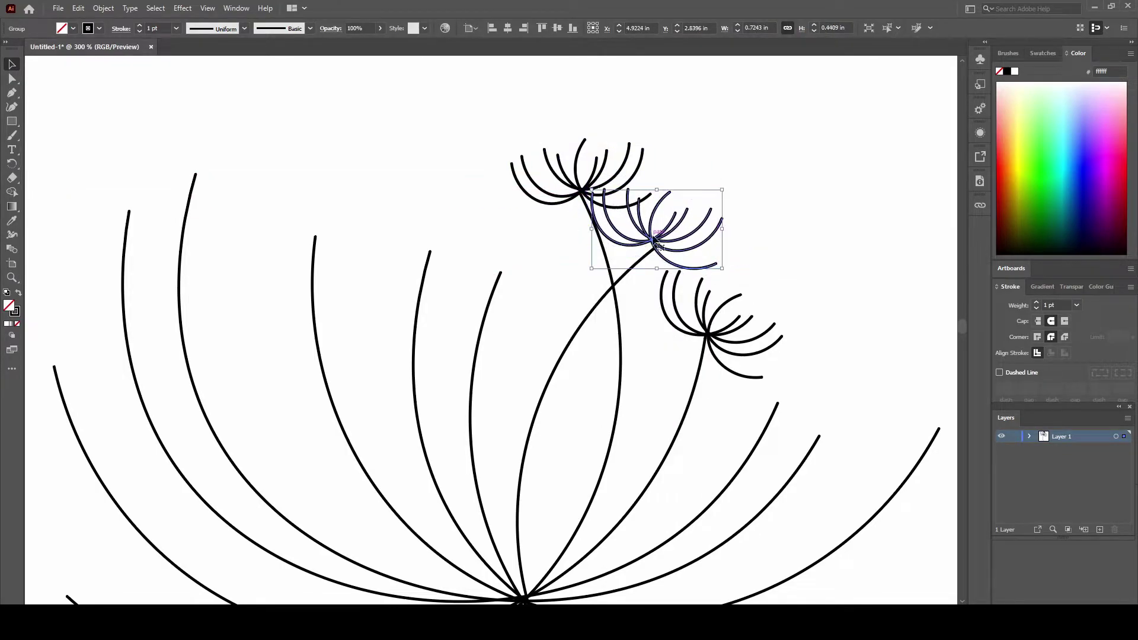
mouse_move(617, 259)
mouse_down()
mouse_move(520, 282)
mouse_move(430, 256)
mouse_up()
key(ctrl+minus)
key(ctrl+minus)
Place another tuft copy on a left stalk, rotated so its fans point upward
mouse_move(705, 288)
mouse_down()
mouse_move(730, 317)
mouse_move(750, 312)
mouse_move(531, 248)
mouse_move(482, 213)
mouse_up()
drag(515, 247, 531, 184)
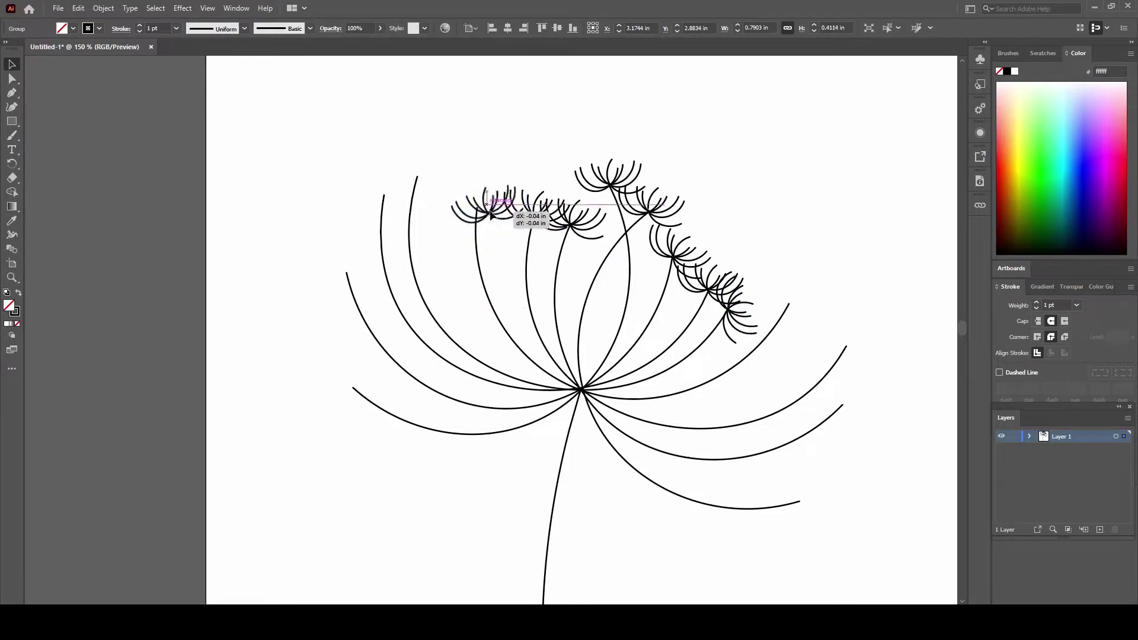
key(ctrl+minus)
key(ctrl+minus)
alt+scroll(668, 228, up, 2)
alt+scroll(683, 269, down, 2)
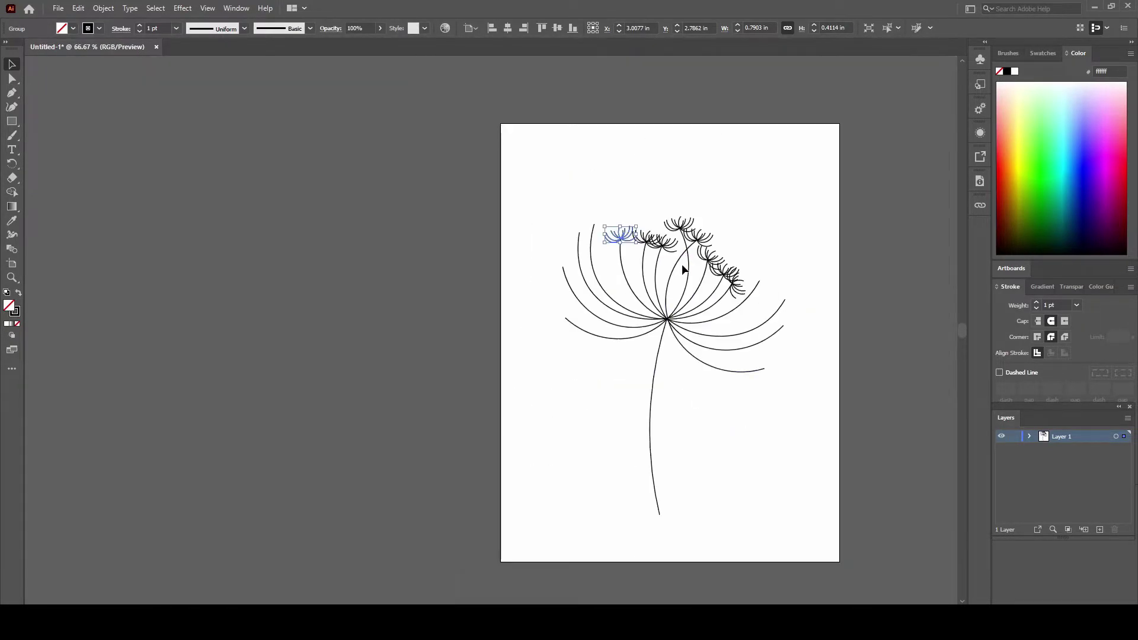
click(621, 194)
Draw a small circle at an outer stalk tip with the Ellipse tool
drag(12, 122, 47, 151)
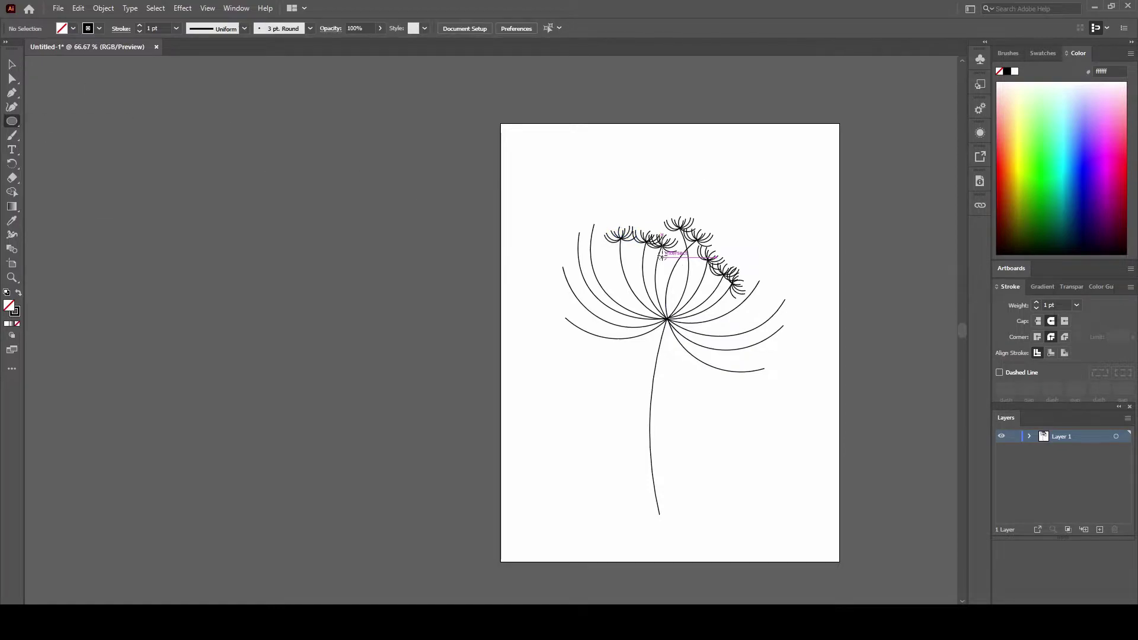
alt+scroll(610, 230, up, 5)
mouse_move(511, 189)
alt+shift+mouse_down()
mouse_move(542, 220)
mouse_move(549, 171)
mouse_move(454, 204)
mouse_move(342, 417)
alt+shift+mouse_up()
ctrl+click(560, 192)
scroll(340, 285, down, 5)
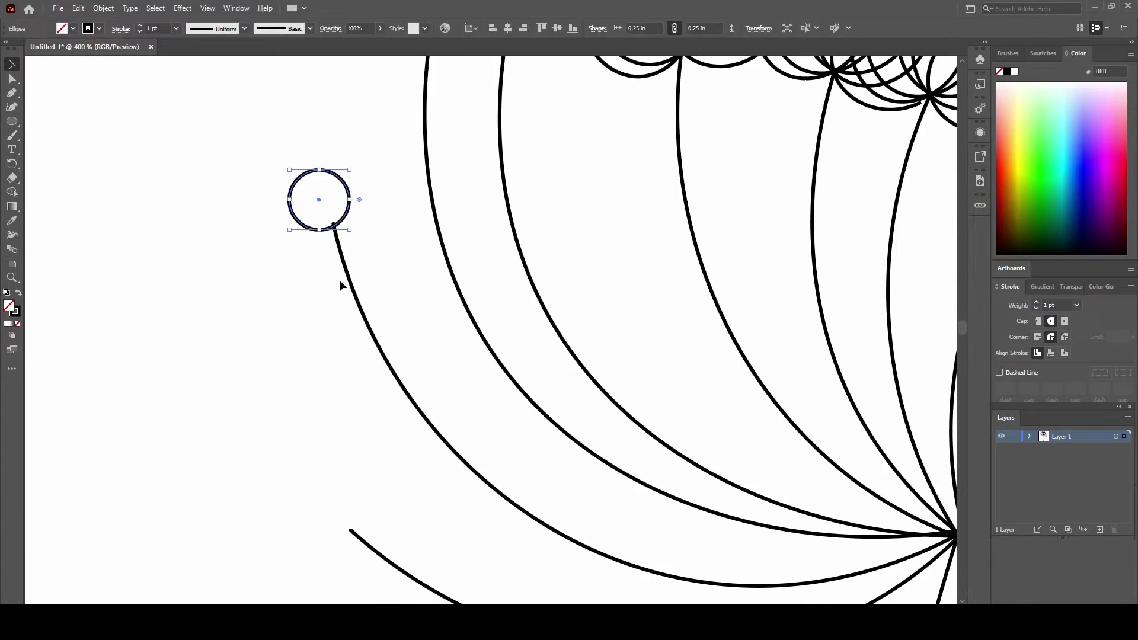
Alt-drag copies of the circle onto the other bare stalk ends
key(ctrl+1)
mouse_move(381, 229)
alt+mouse_down()
mouse_move(381, 314)
mouse_move(698, 390)
mouse_move(730, 319)
mouse_move(730, 279)
mouse_move(682, 258)
mouse_move(550, 132)
alt+mouse_up()
click(404, 333)
scroll(730, 279, up, 4)
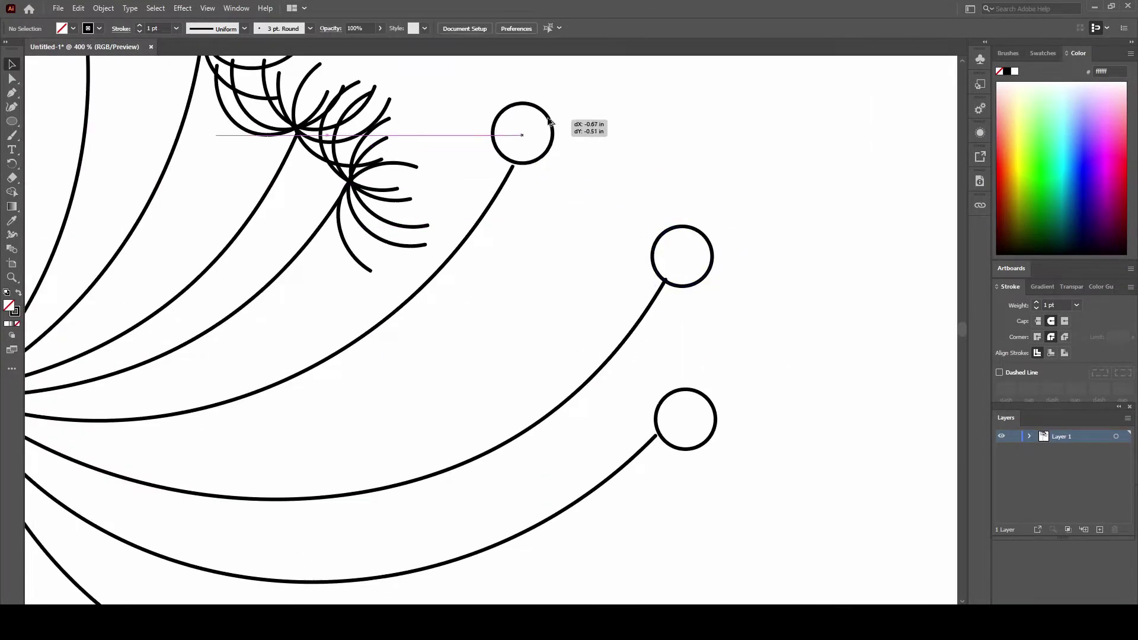
click(691, 273)
scroll(691, 272, down, 4)
scroll(640, 300, down, 1)
scroll(691, 282, down, 3)
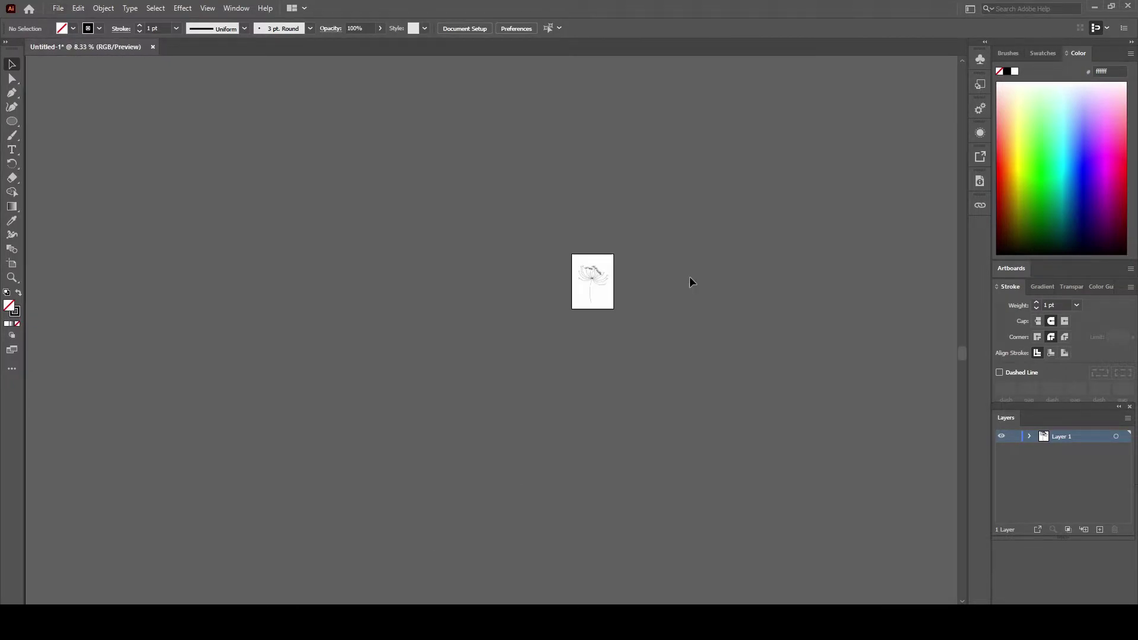
scroll(619, 287, up, 3)
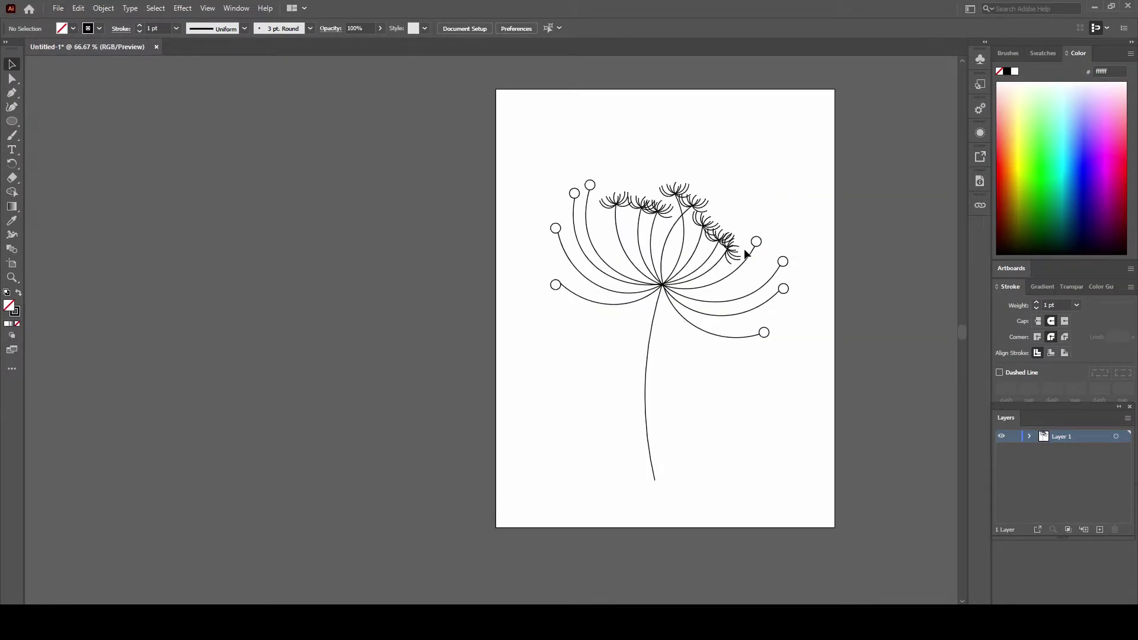
Give the stem and stalks a bright green 3 pt stroke with no fill
click(652, 375)
shift+click(718, 316)
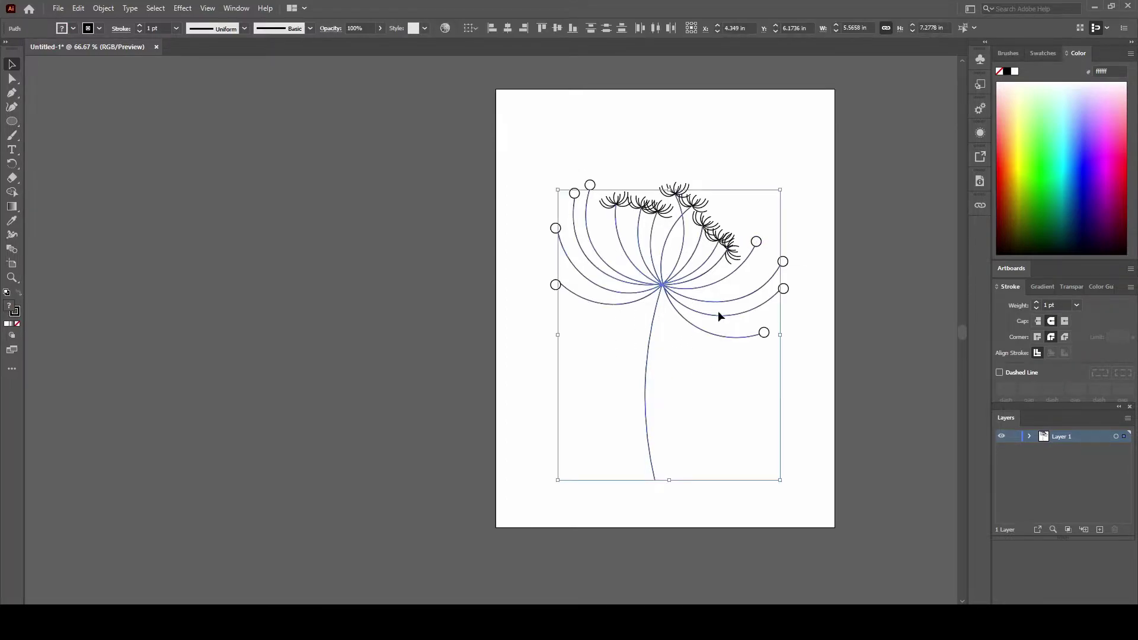
click(1043, 53)
click(1033, 99)
click(1000, 90)
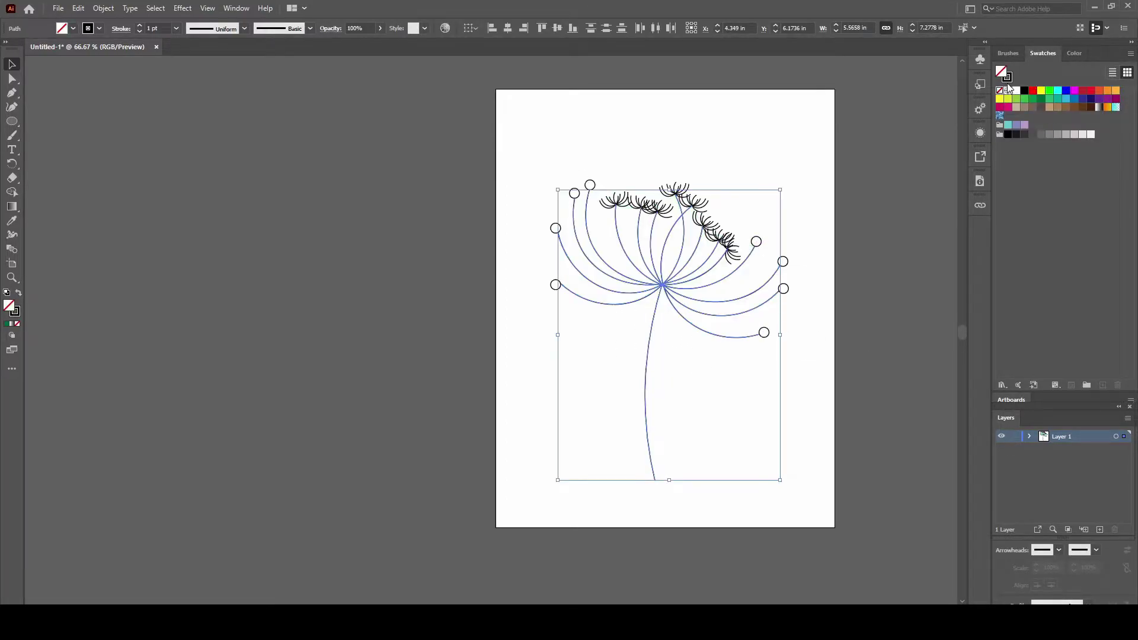
click(1050, 92)
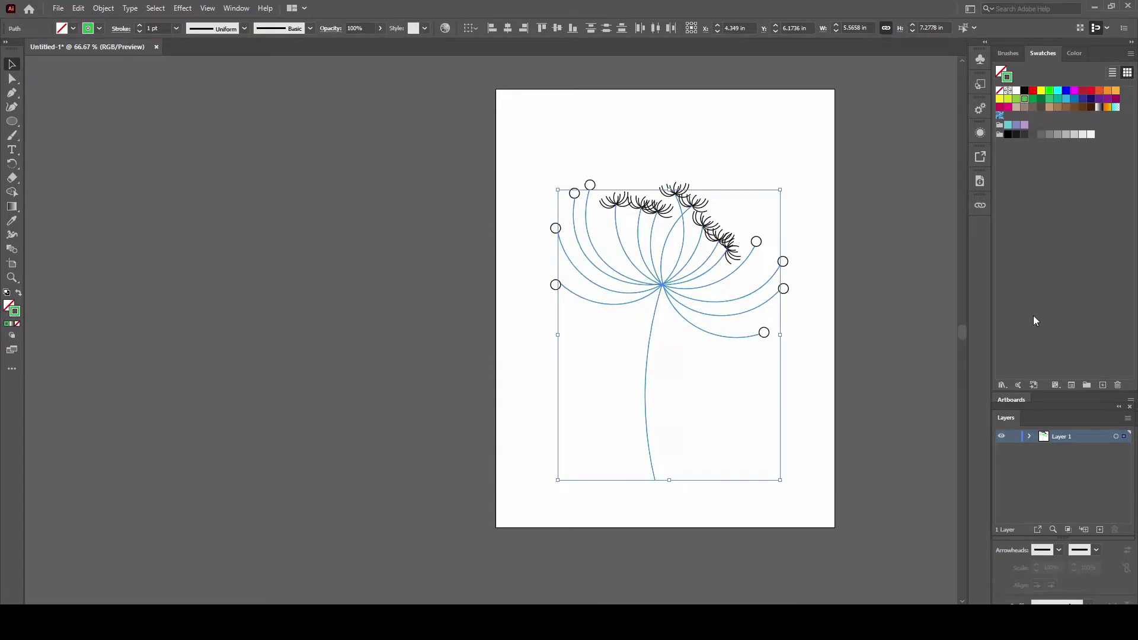
click(1008, 54)
click(1074, 53)
click(1035, 302)
click(1036, 302)
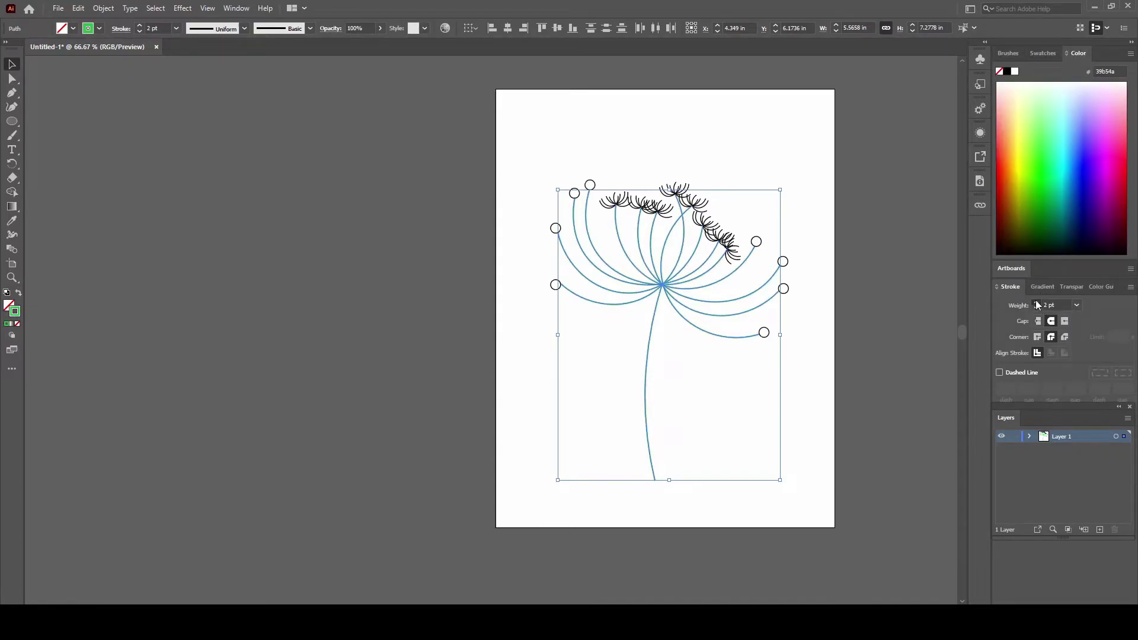
click(848, 342)
Ungroup the seed-head clusters and make their lines red
right_click(639, 266)
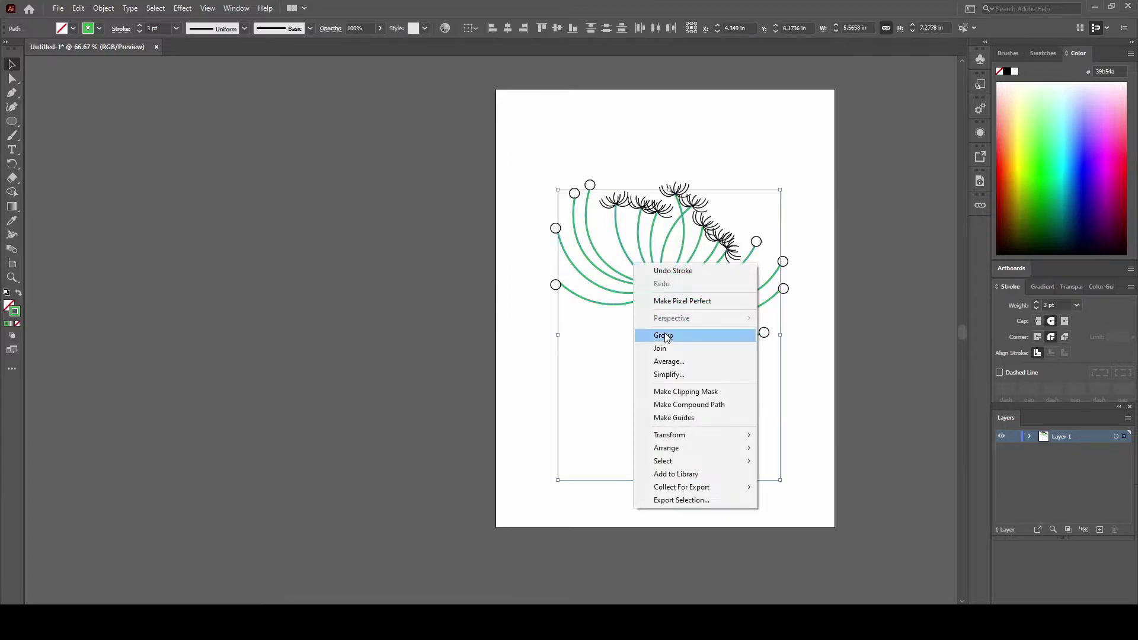
drag(543, 158, 775, 387)
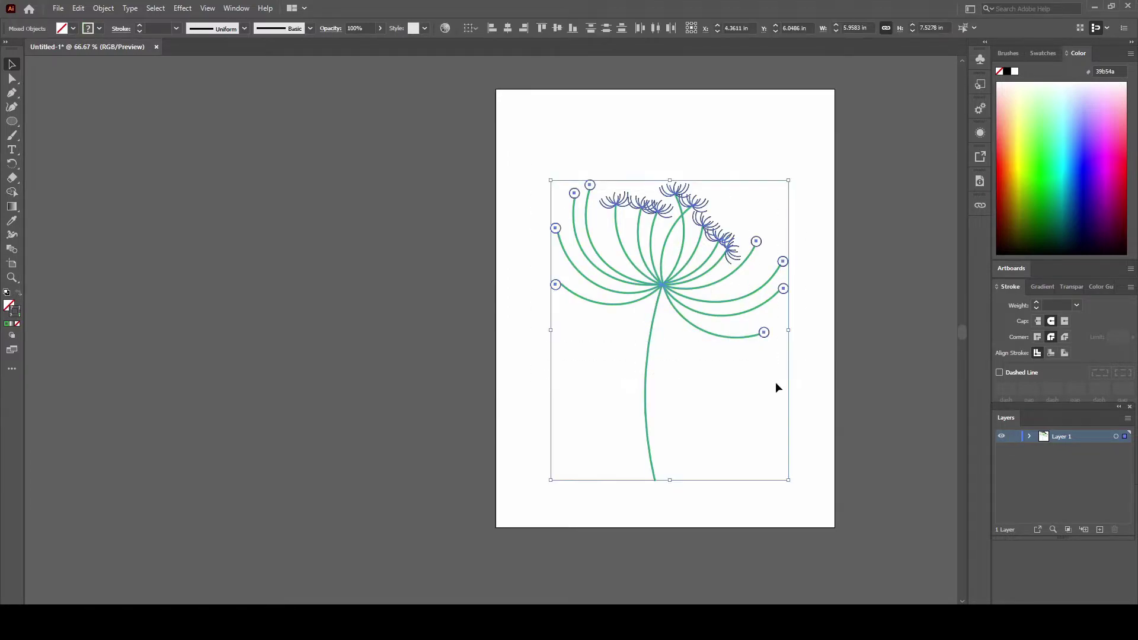
click(756, 135)
drag(609, 152, 717, 267)
click(723, 258)
right_click(665, 203)
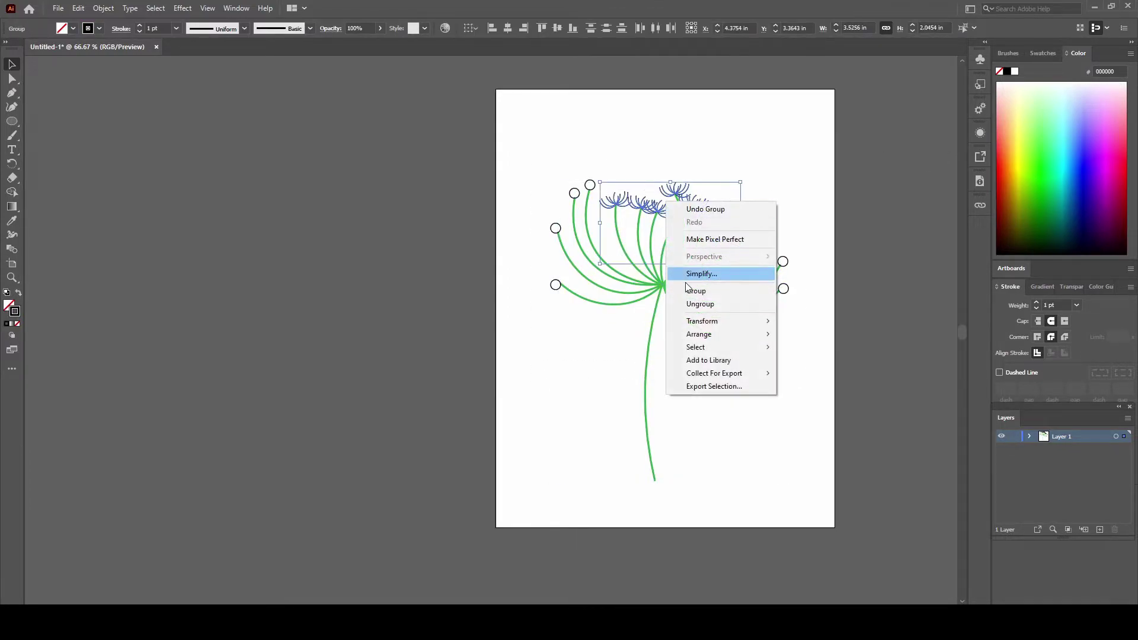
click(694, 272)
click(1043, 53)
click(1032, 93)
click(803, 195)
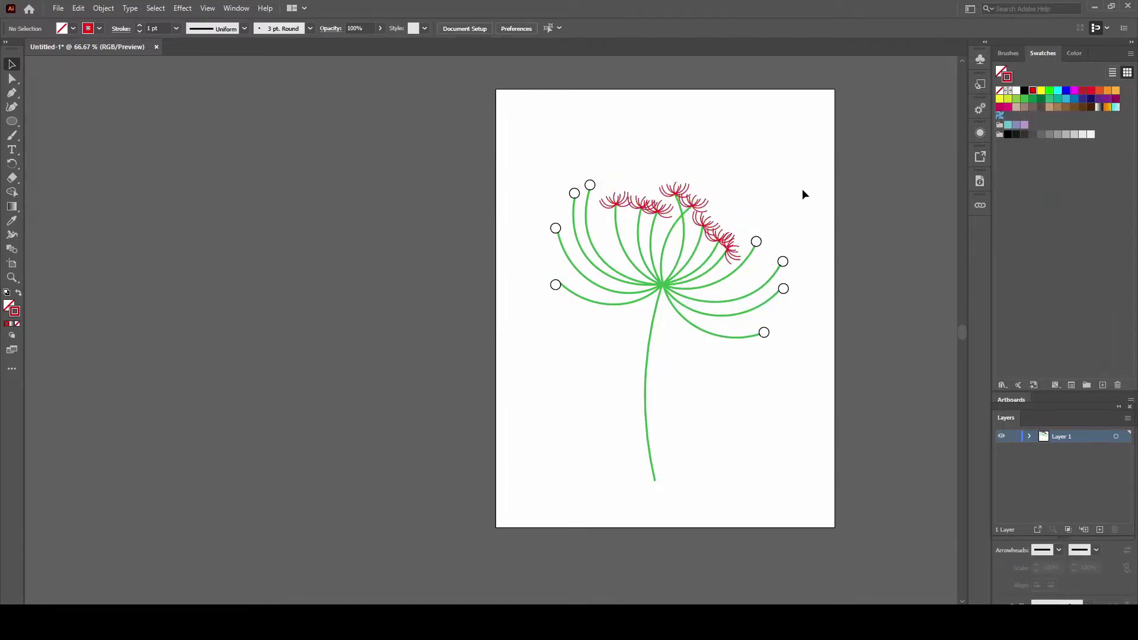
Regroup the red seed heads and thicken their stroke
drag(642, 201, 727, 231)
click(615, 173)
drag(616, 169, 735, 252)
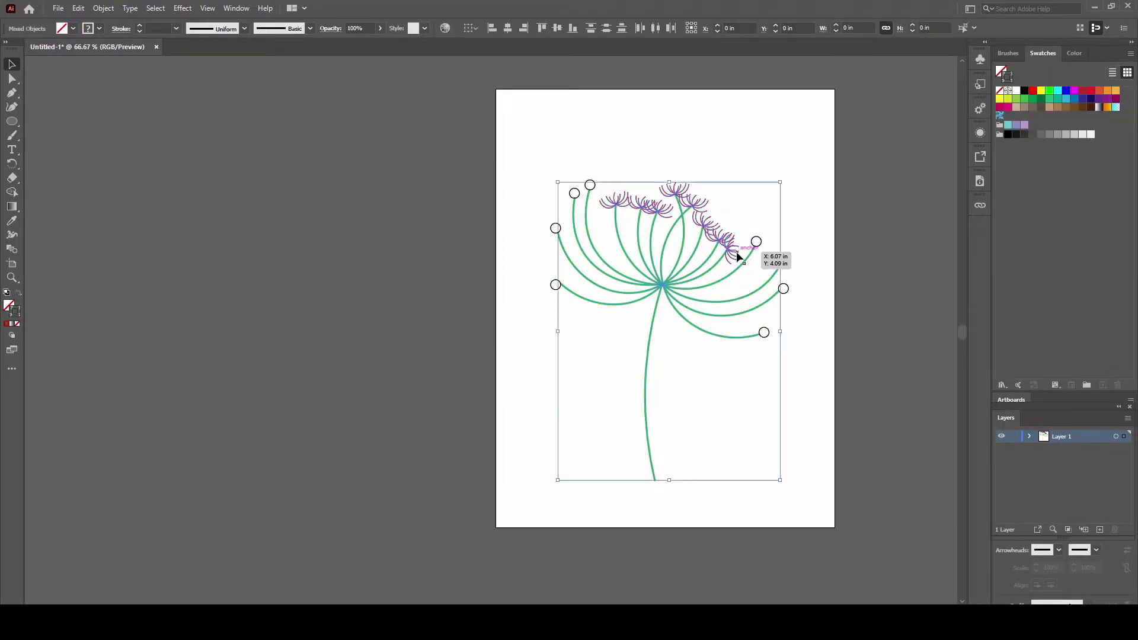
right_click(705, 216)
click(729, 284)
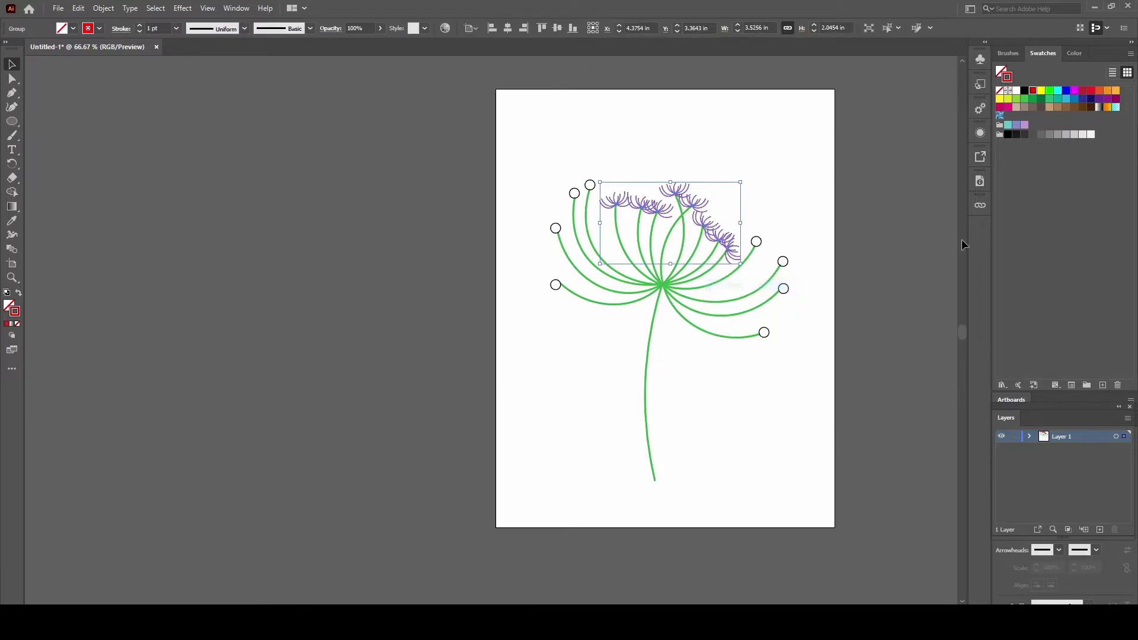
click(1072, 55)
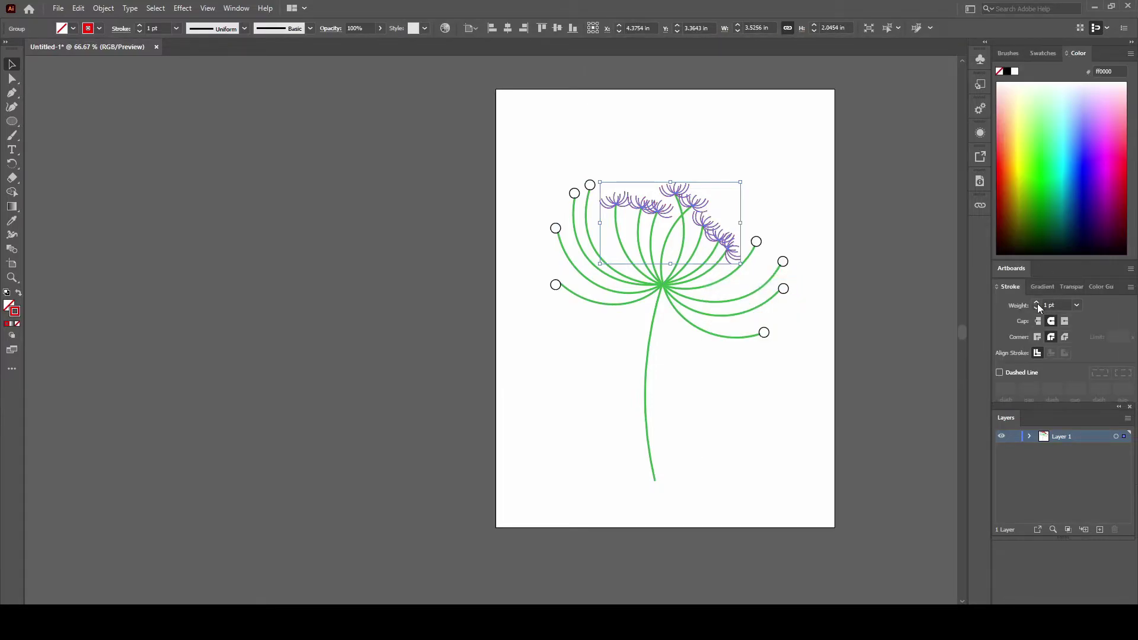
click(769, 209)
Fill the left and right seed-end circles with solid red
click(756, 240)
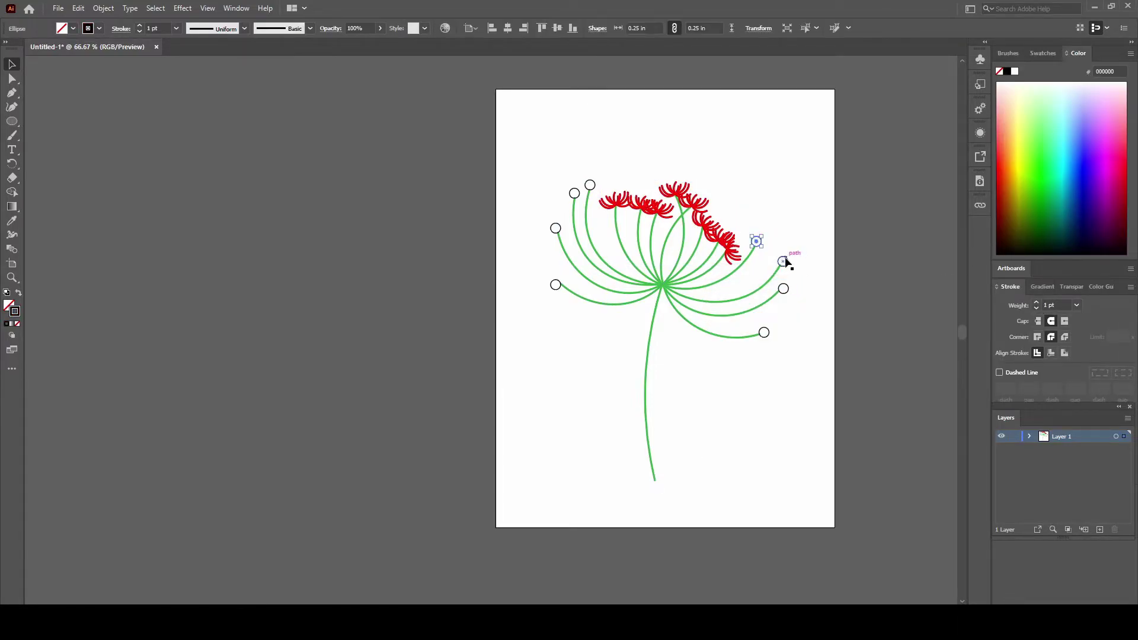
shift+click(783, 261)
shift+click(784, 289)
shift+click(557, 286)
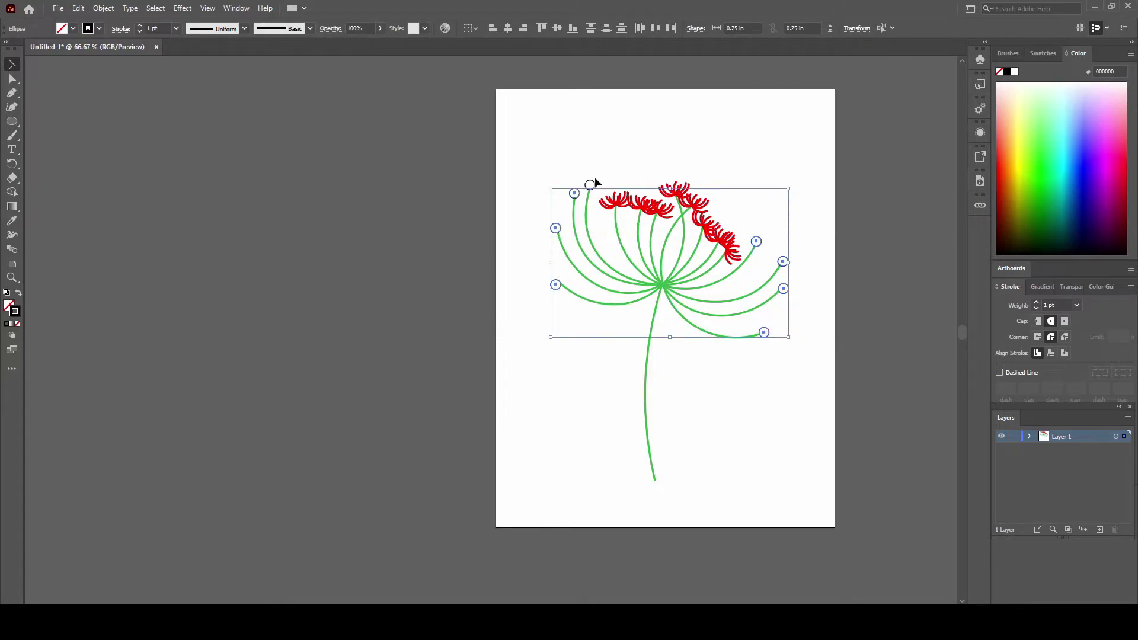
click(1042, 54)
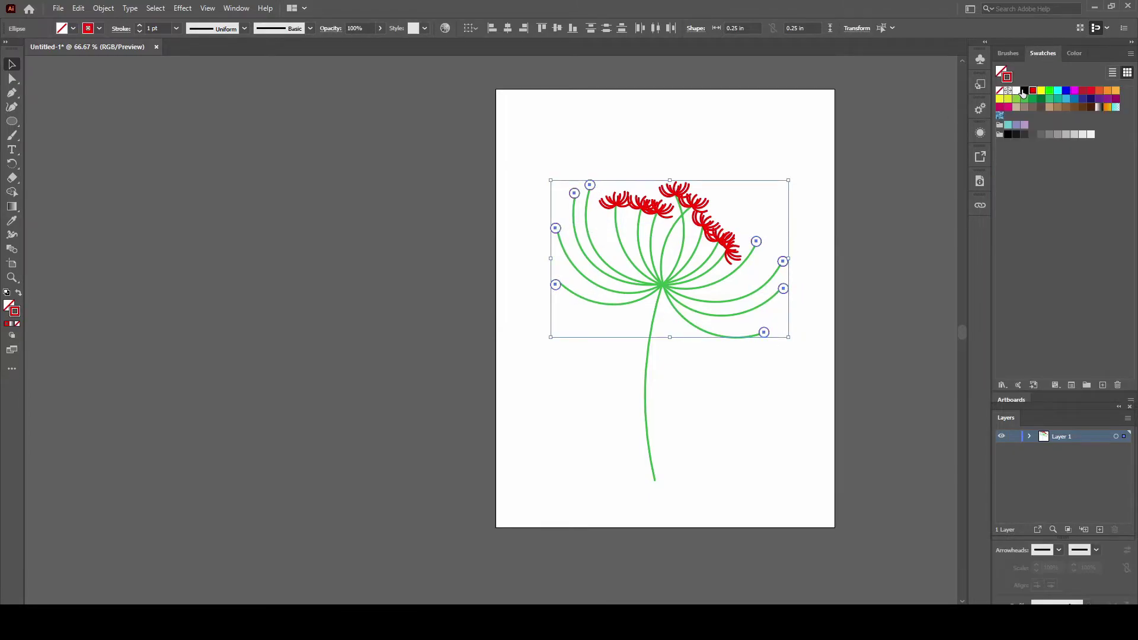
key(shift+x)
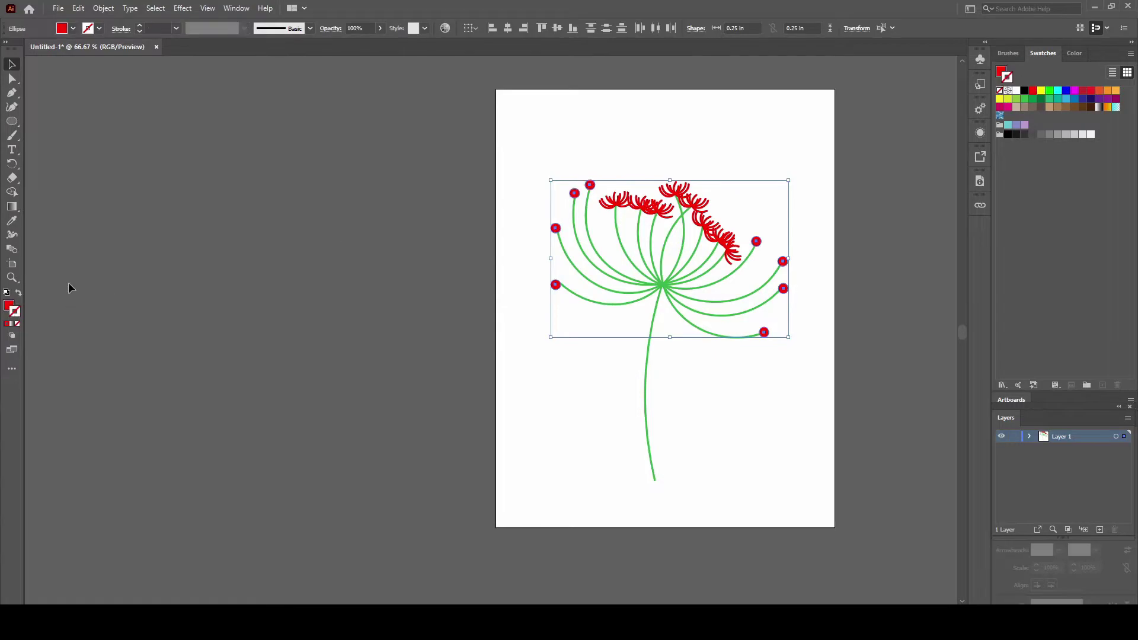
click(663, 257)
scroll(746, 288, down, 3)
Save the drawing as flower-3 in a new folder '3' inside 1. FLOWERS
key(ctrl+s)
click(281, 31)
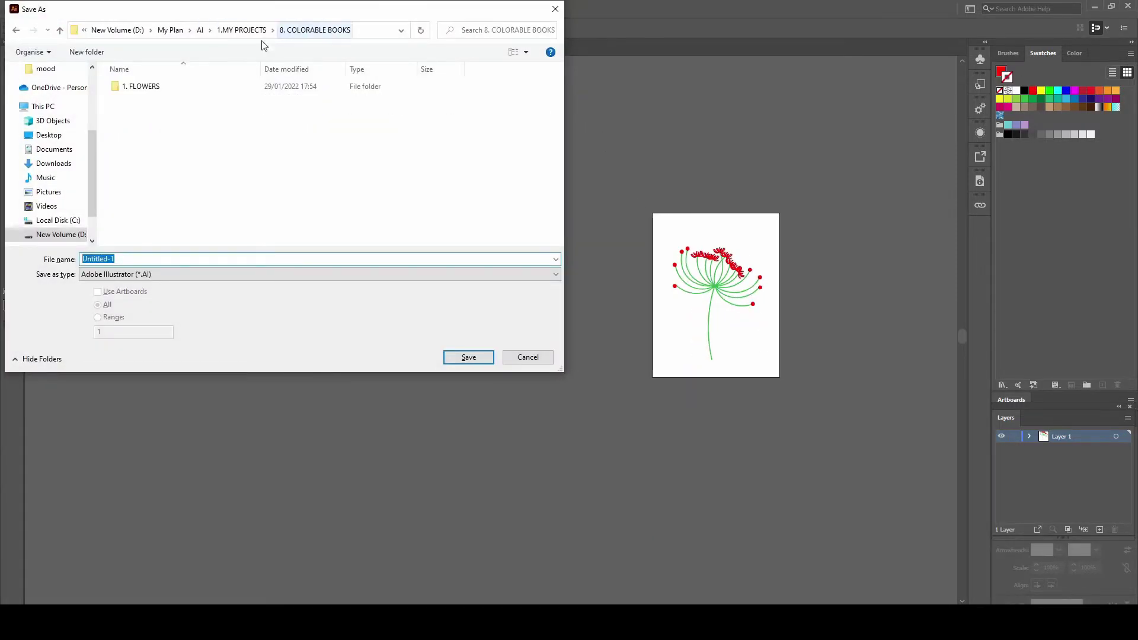
double_click(140, 86)
key(ctrl+shift+n)
text(3)
key(Return)
key(Return)
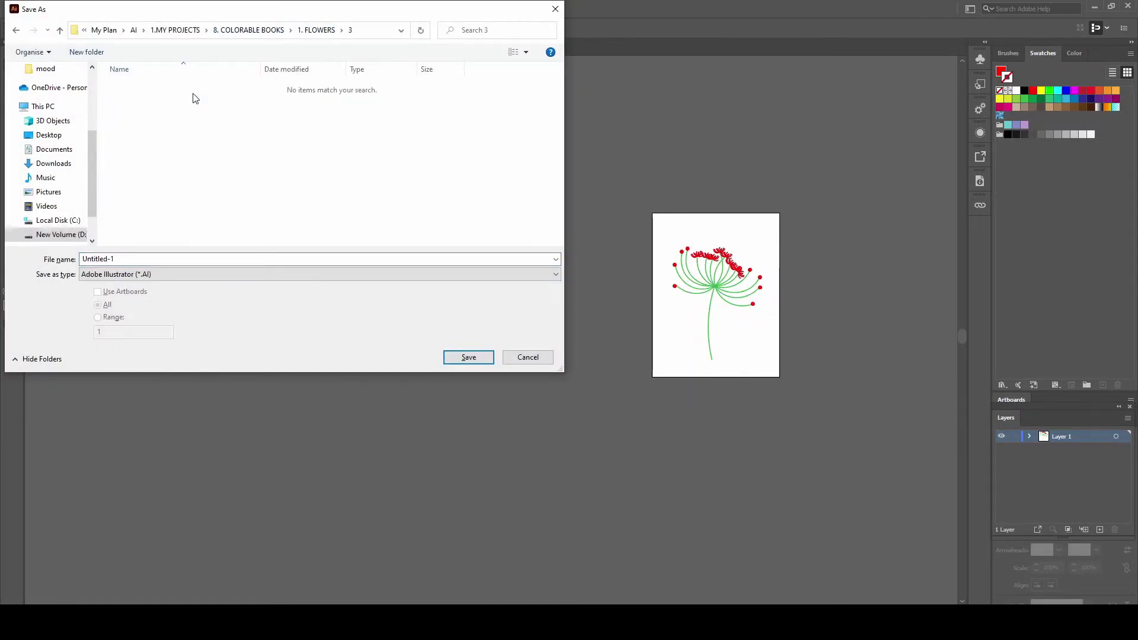
double_click(240, 259)
text(flower-3)
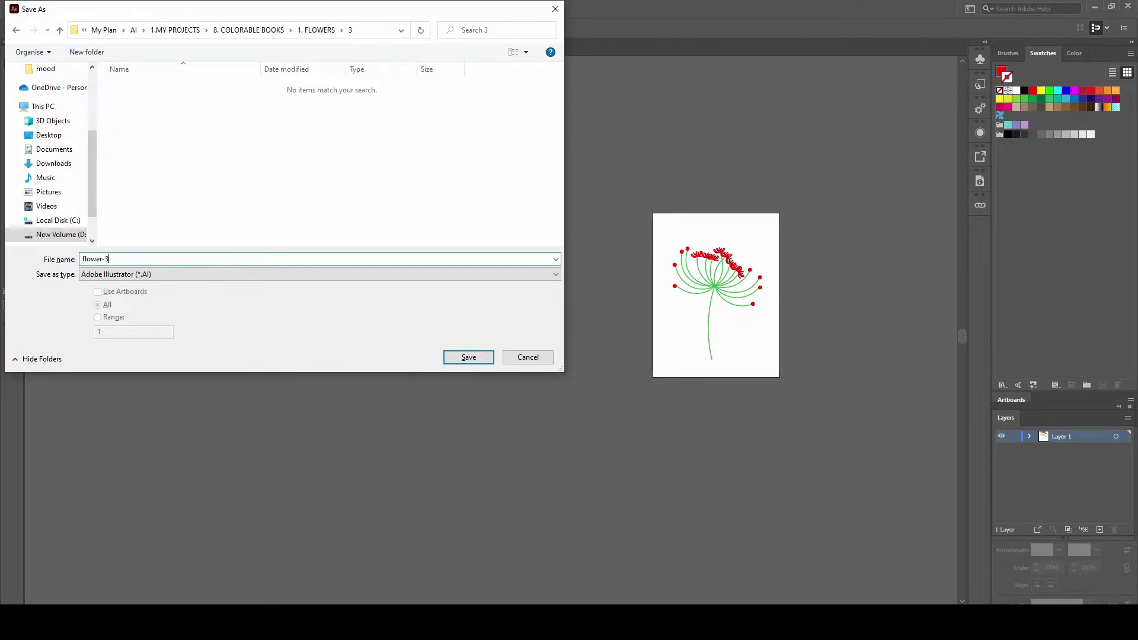
key(Return)
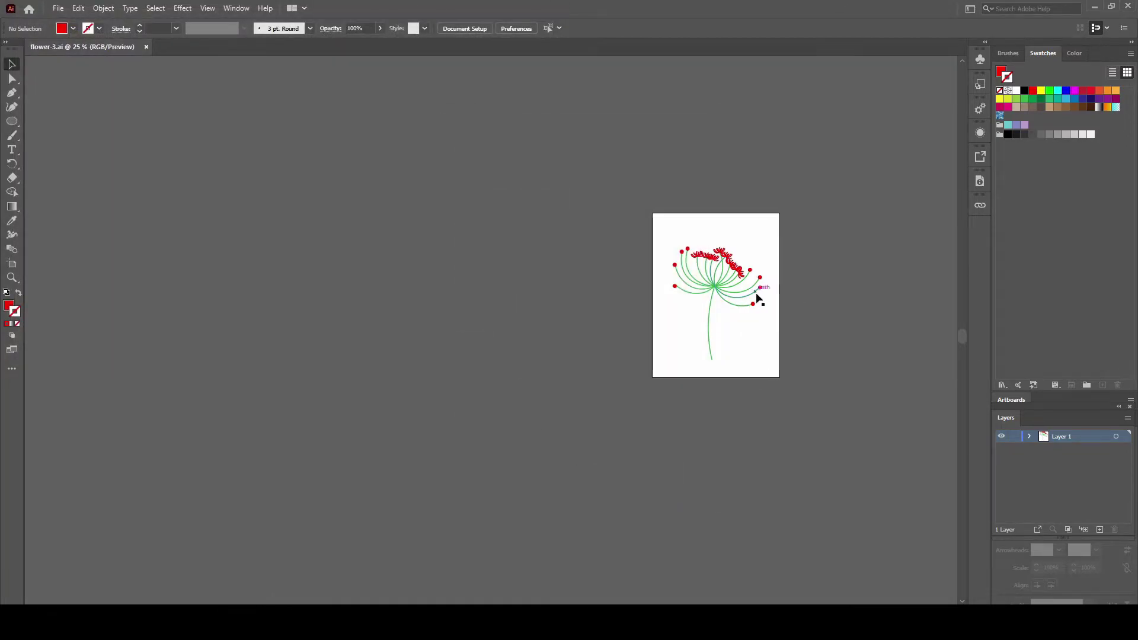
scroll(756, 295, up, 3)
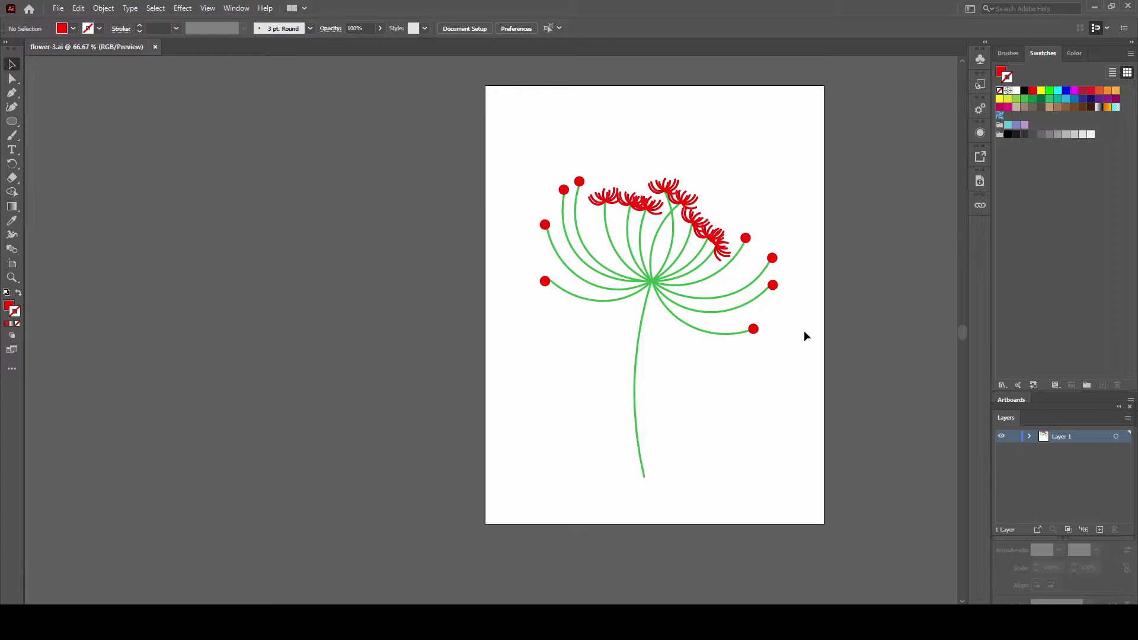
Copy the whole flower onto a new layer, lock the original, and centre the grouped copy
drag(525, 159, 847, 510)
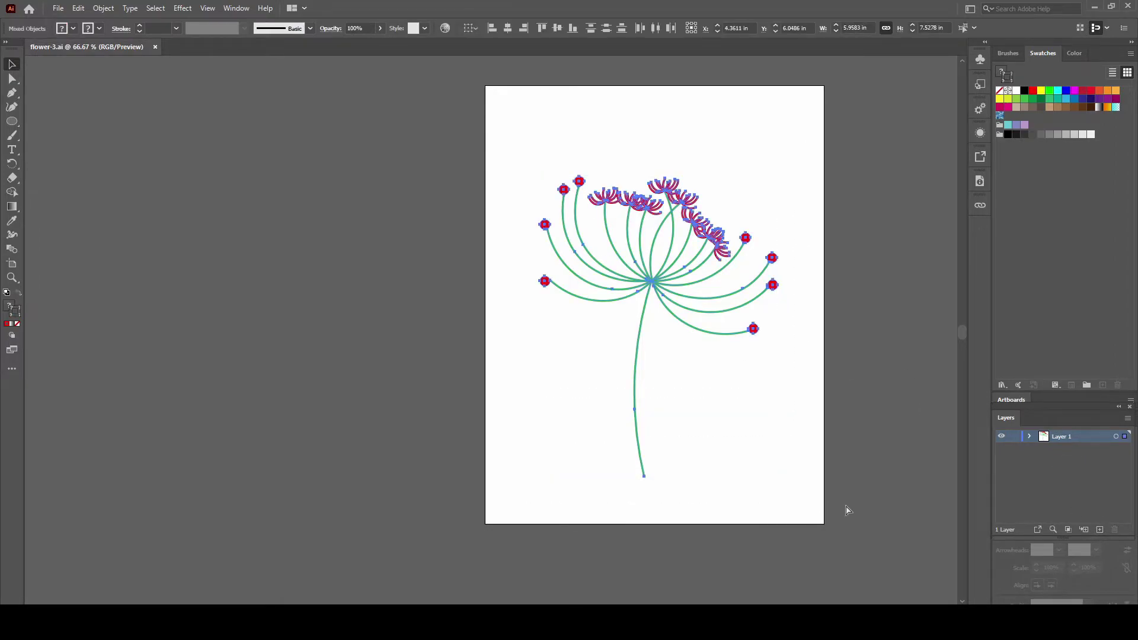
click(1101, 527)
key(ctrl+c)
click(1013, 448)
key(ctrl+v)
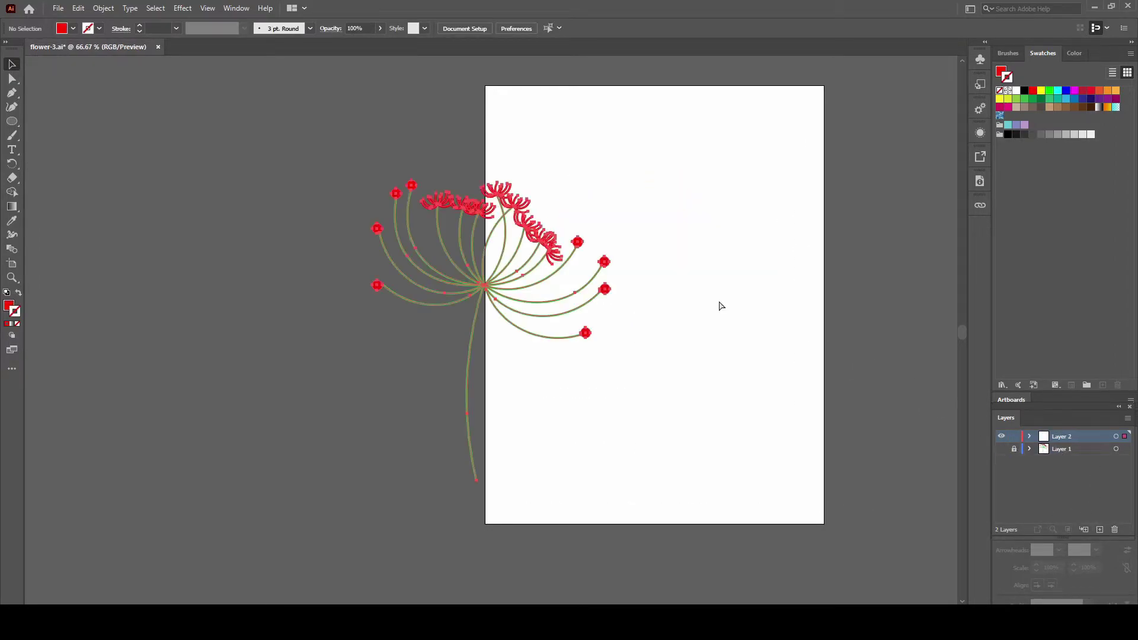
right_click(519, 201)
click(563, 293)
click(538, 26)
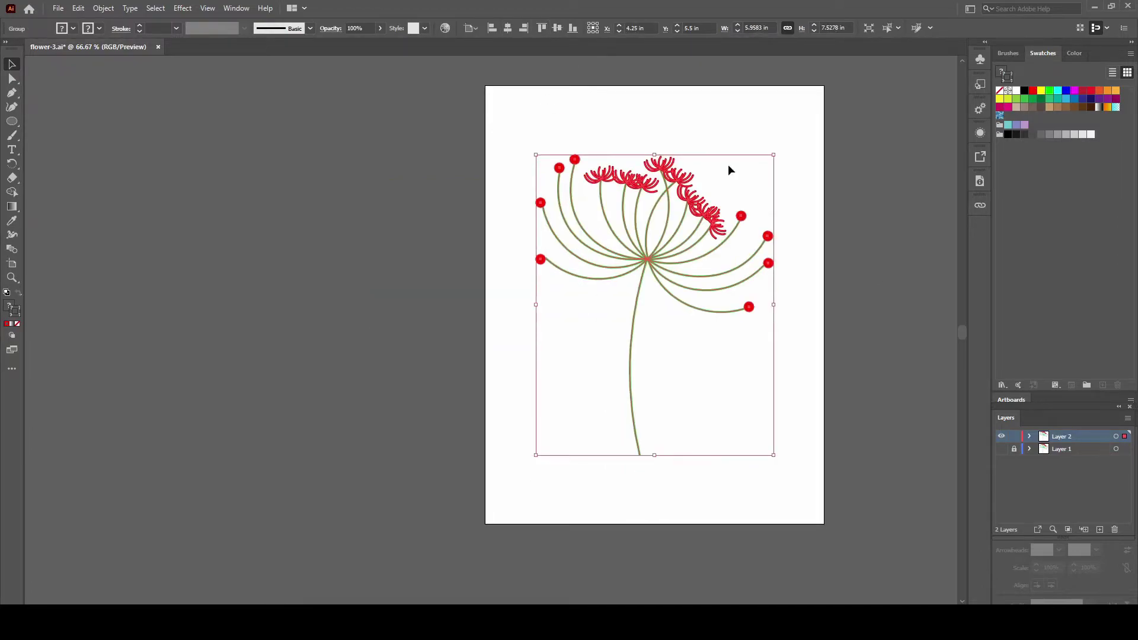
click(674, 243)
Shrink the flower copy into a small reference flower in the top-right corner
click(681, 258)
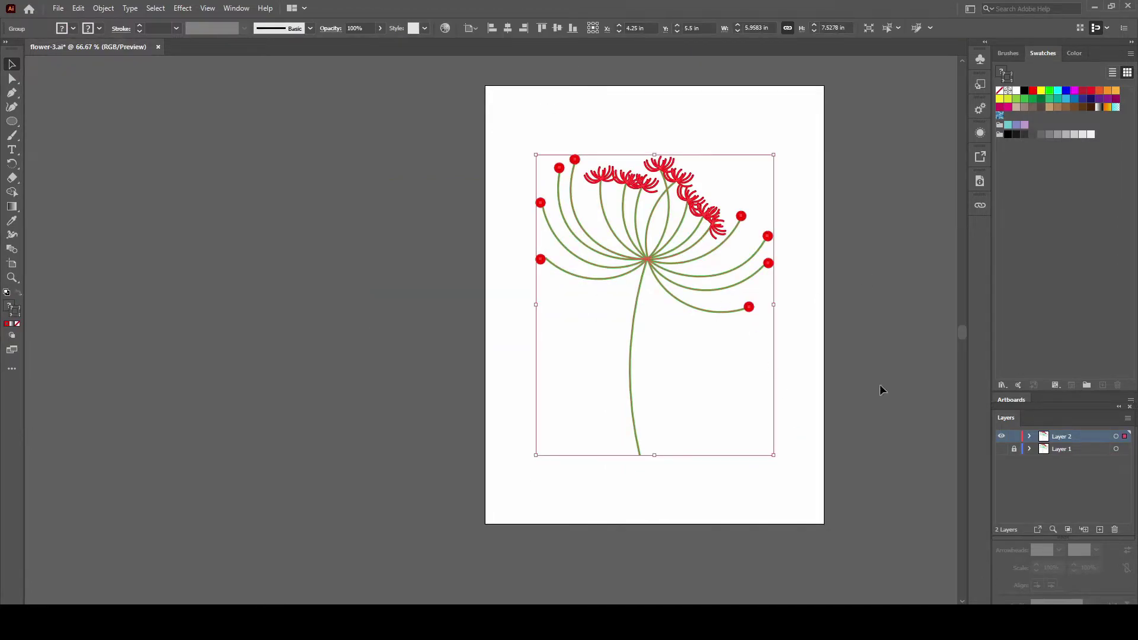
click(1020, 53)
click(1075, 53)
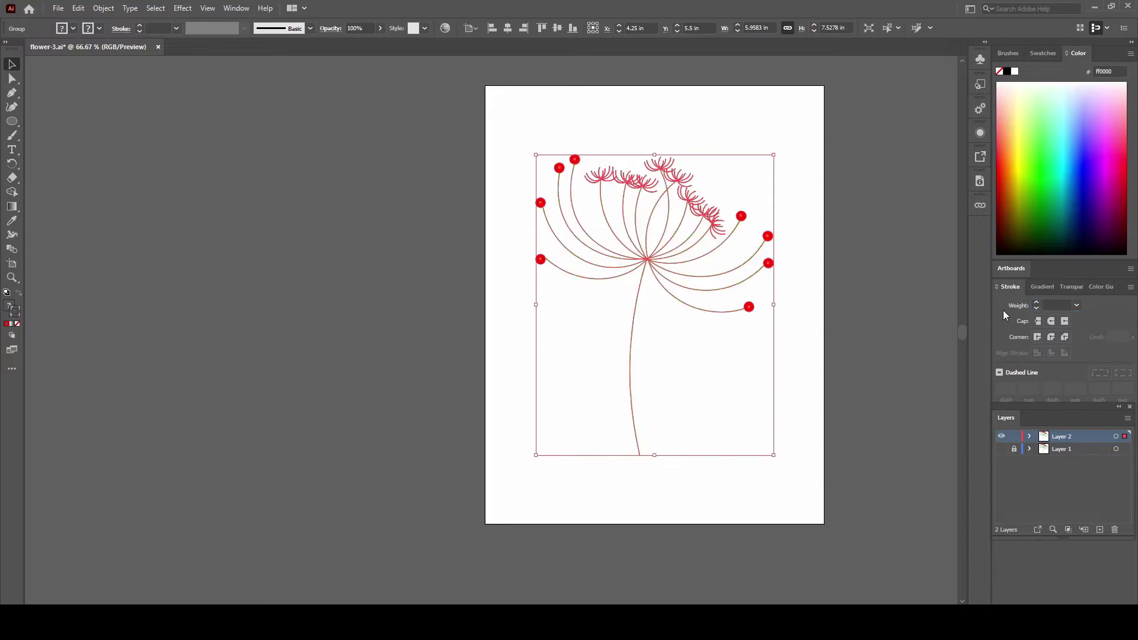
click(787, 345)
mouse_move(529, 144)
mouse_down()
mouse_move(775, 459)
mouse_move(665, 323)
mouse_up()
drag(603, 214, 756, 160)
click(862, 232)
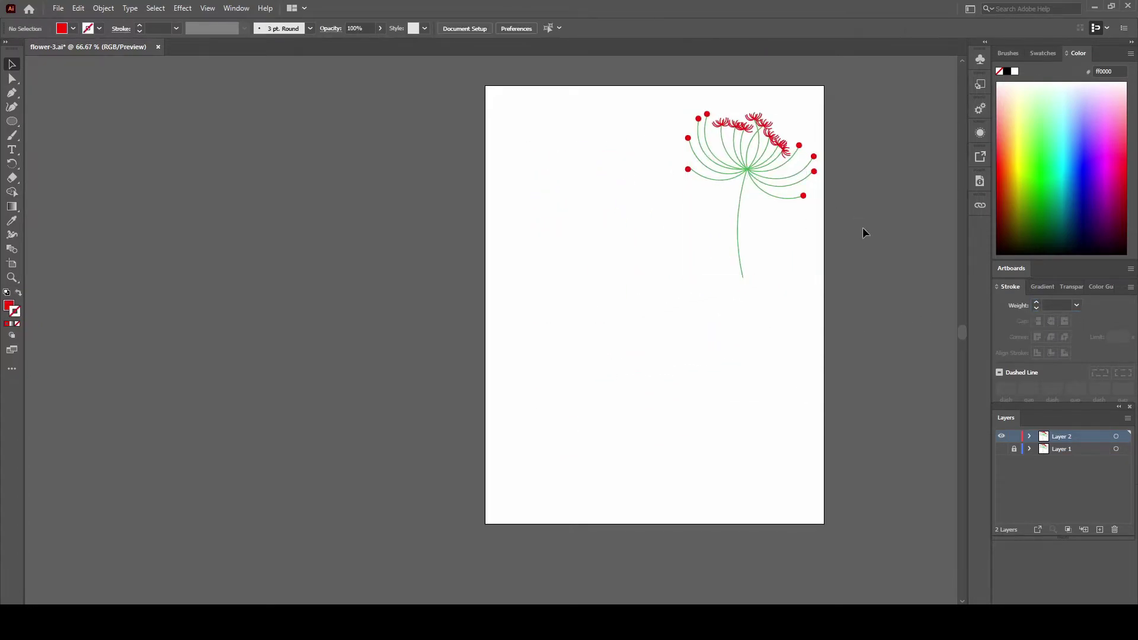
Show Layer 1 again, lock Layer 2, and make Layer 1 active
click(1001, 448)
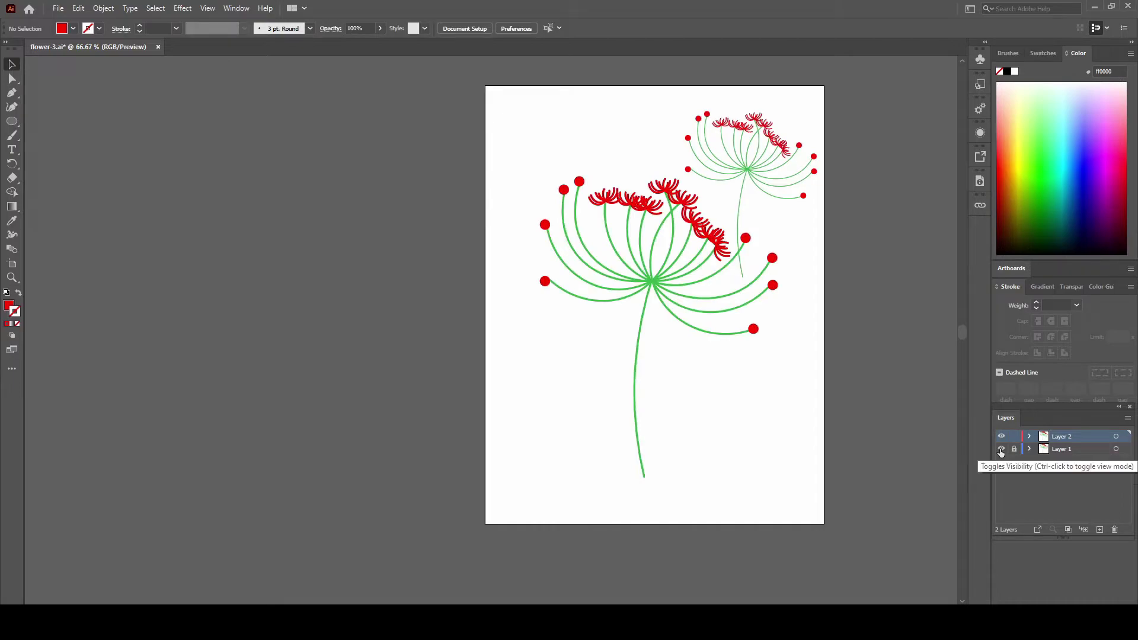
click(667, 324)
click(782, 403)
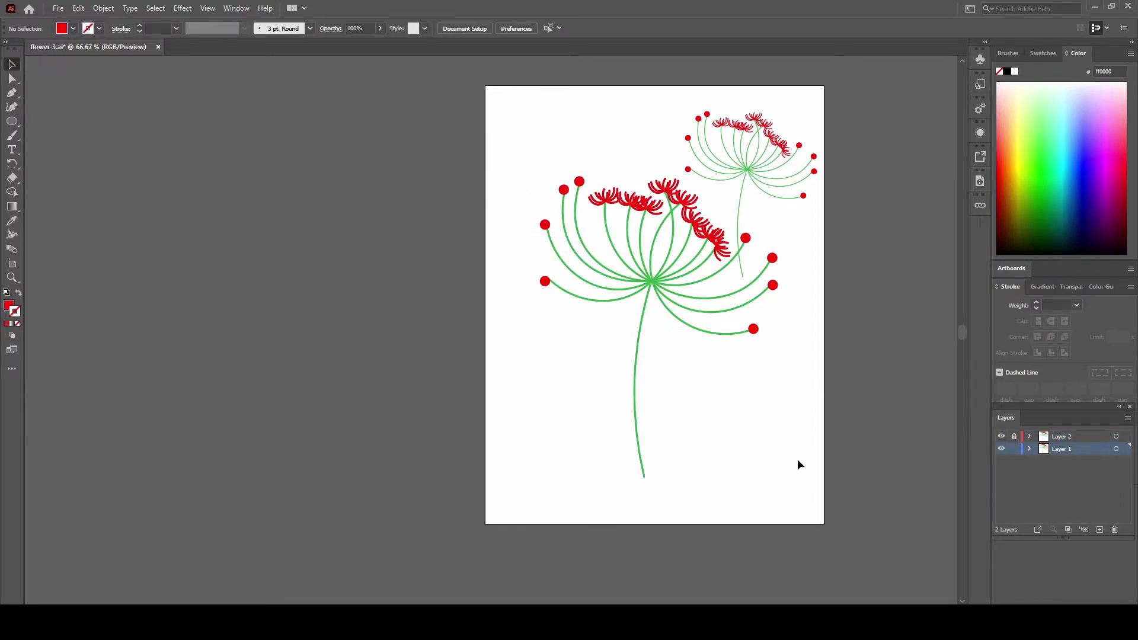
drag(797, 465, 492, 157)
Set the large flower's fill to None and its stroke to black
click(1007, 53)
click(1042, 53)
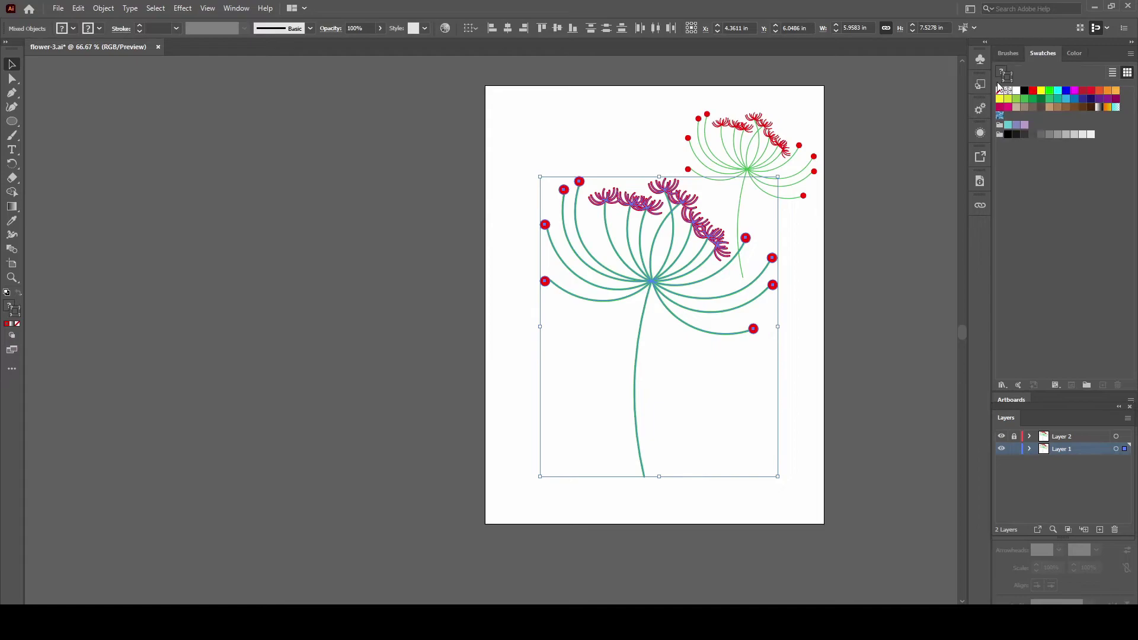
click(999, 90)
click(877, 258)
drag(731, 381, 553, 212)
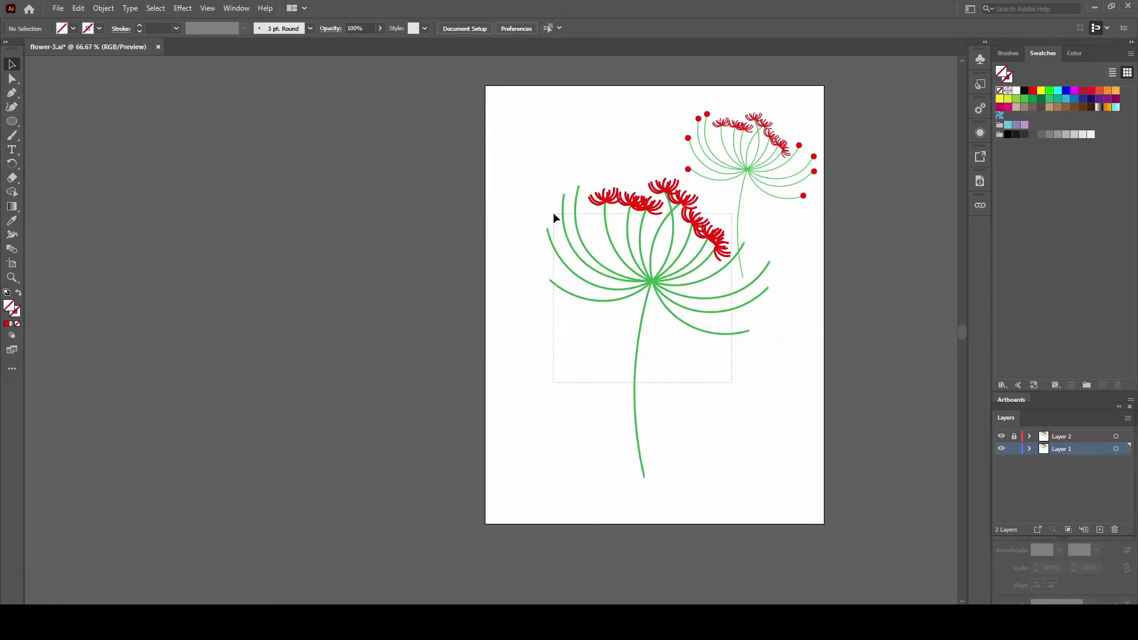
click(1007, 77)
click(1025, 90)
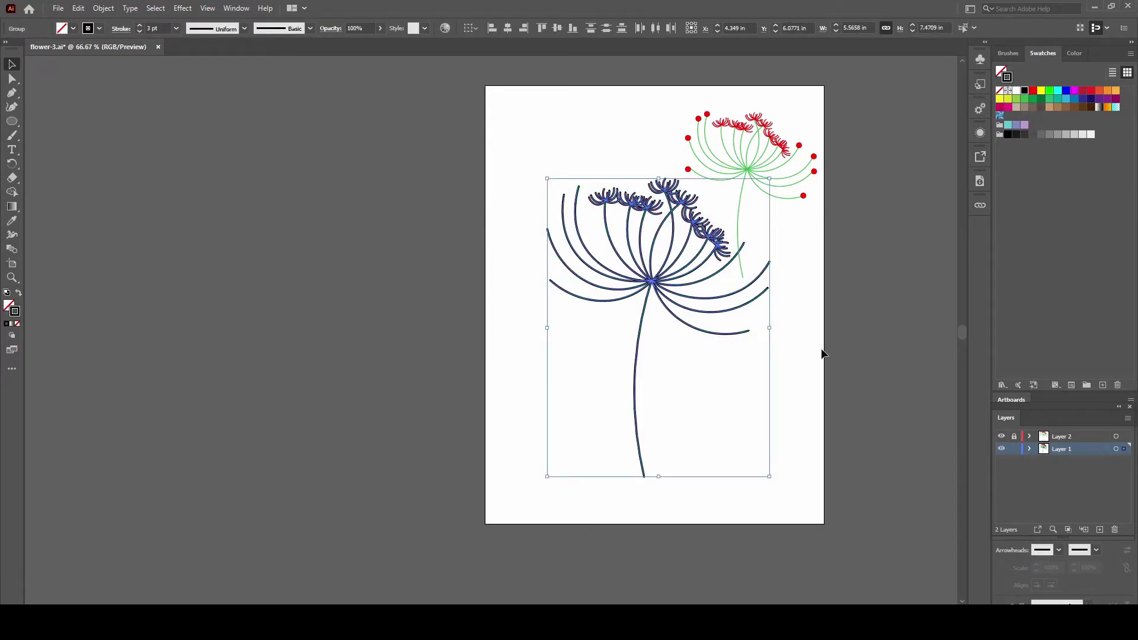
click(756, 250)
Thin the large flower's stroke weight to 1 pt
drag(801, 432, 802, 432)
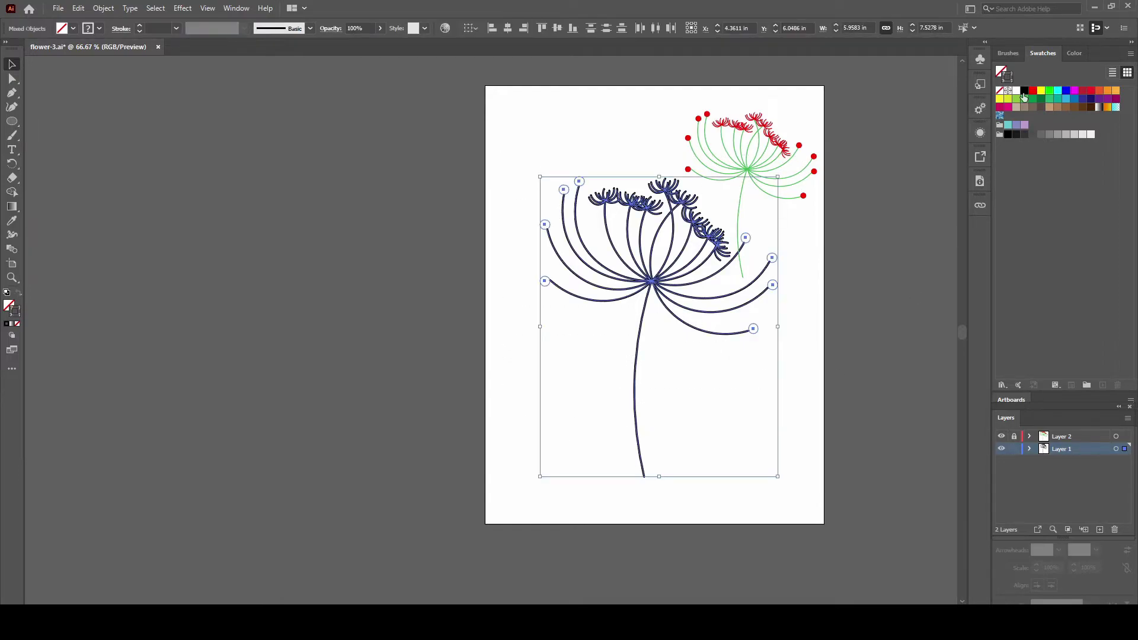
click(896, 235)
drag(753, 405, 753, 405)
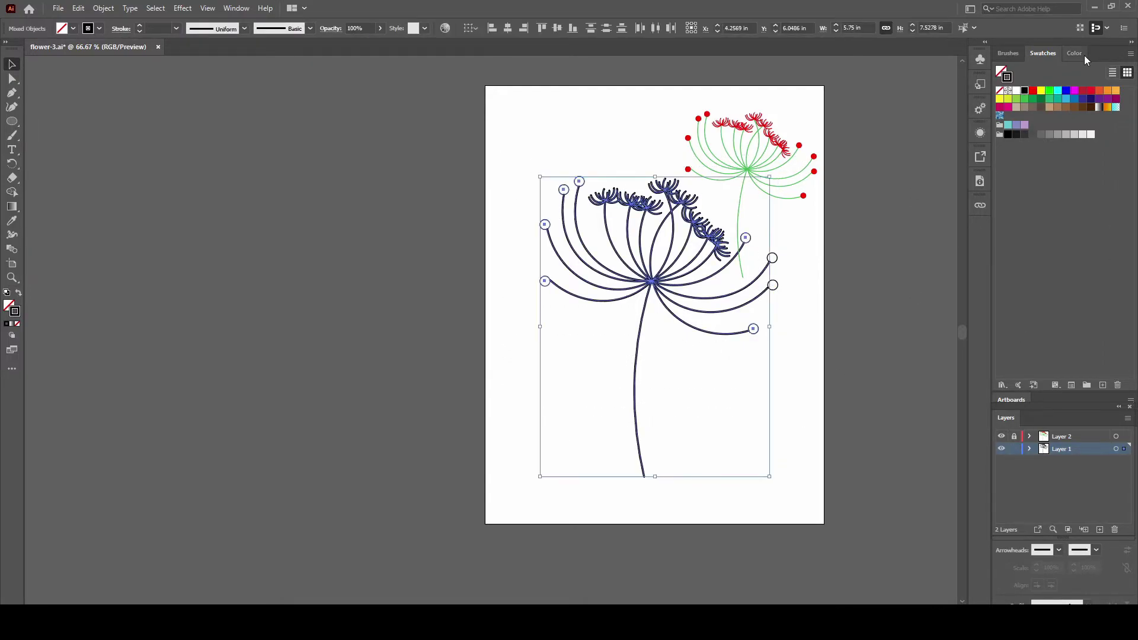
click(1082, 54)
click(1050, 304)
click(870, 396)
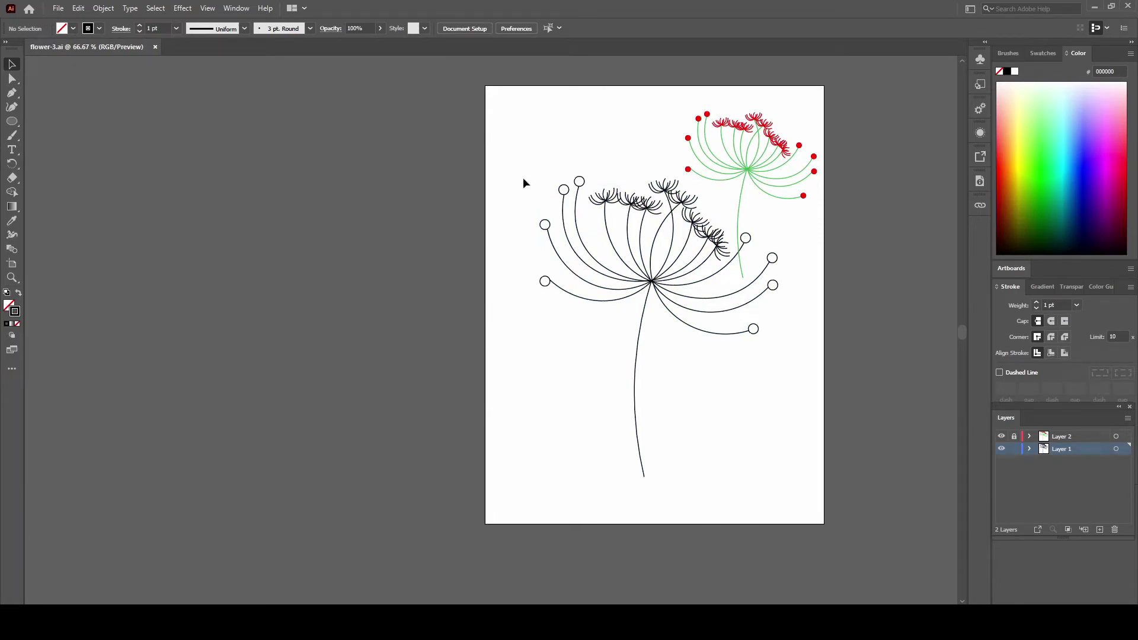
drag(523, 179, 794, 498)
Group the outline flower and move it lower on the page
right_click(668, 254)
click(688, 348)
drag(652, 282, 648, 309)
click(857, 326)
Place a small scaled-down copy of the flower near the bottom with thin outlines
click(606, 228)
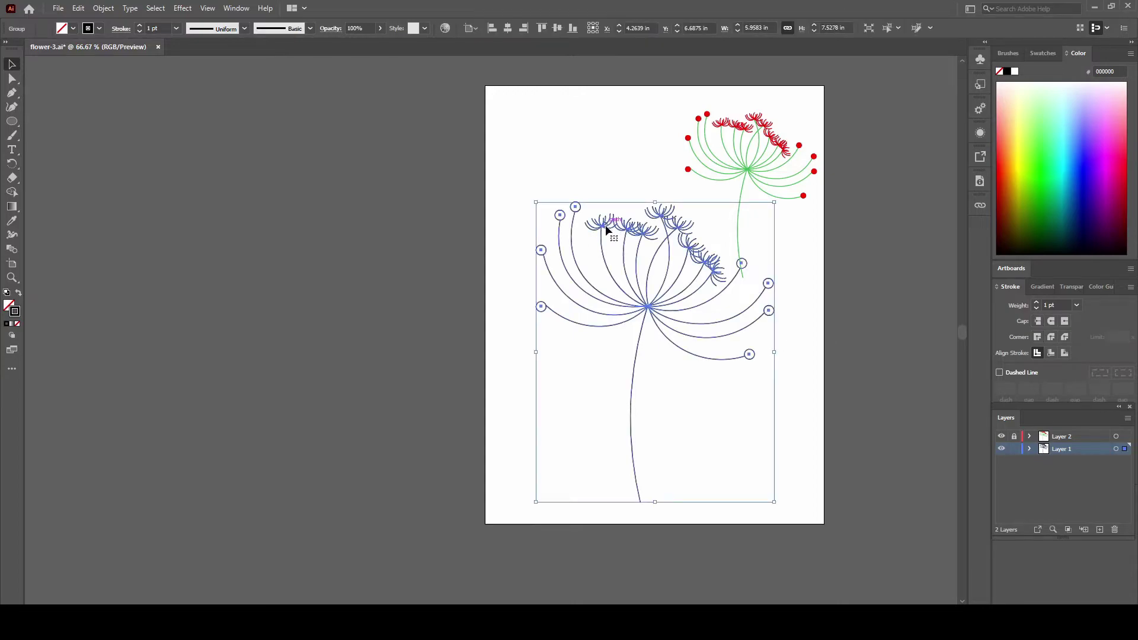
drag(659, 237, 711, 296)
drag(816, 288, 772, 369)
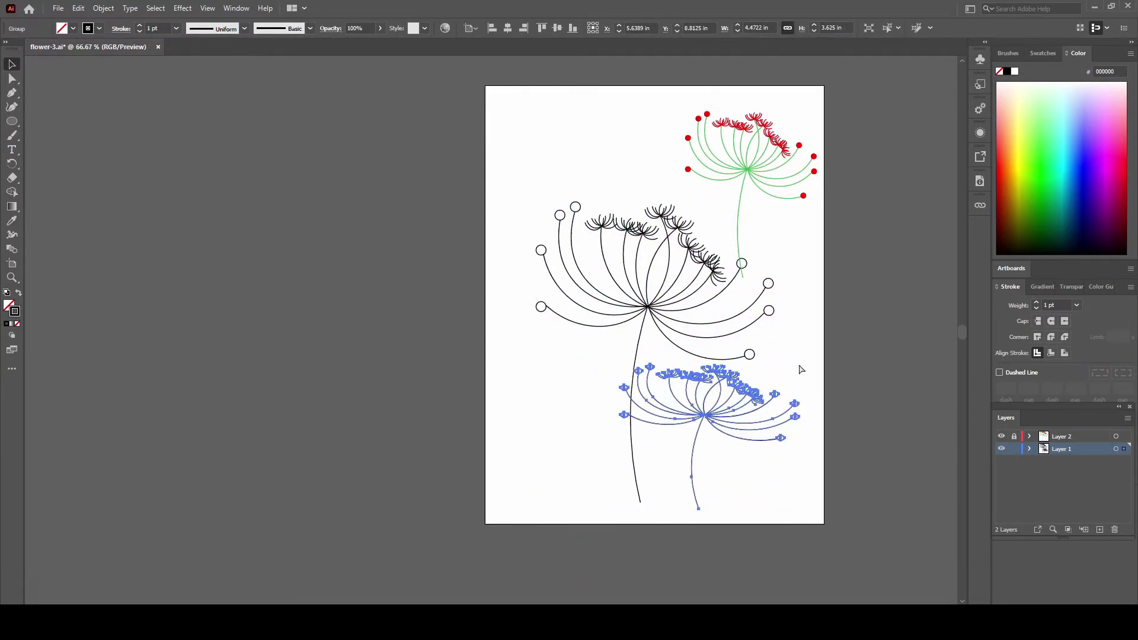
drag(772, 370, 775, 351)
click(837, 381)
drag(708, 418, 711, 372)
mouse_move(783, 309)
mouse_down()
mouse_move(720, 382)
mouse_move(582, 433)
mouse_move(593, 377)
mouse_up()
click(1079, 306)
click(1061, 323)
click(761, 457)
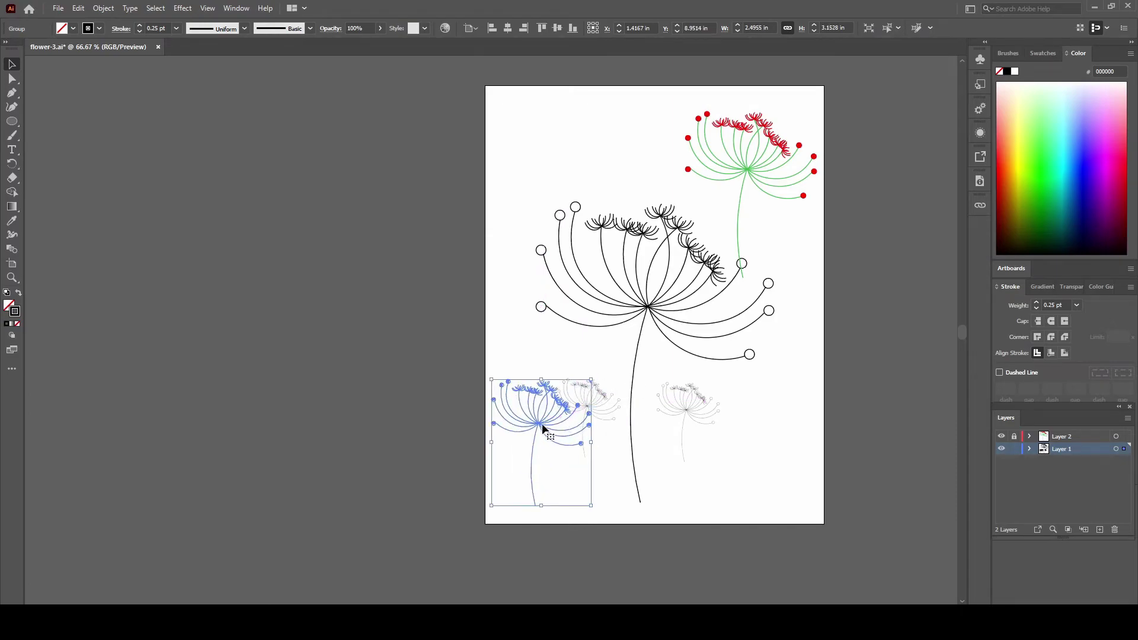
Remove the extra lower-right copy and enlarge the middle small flower with 1 pt outlines
drag(544, 428, 773, 431)
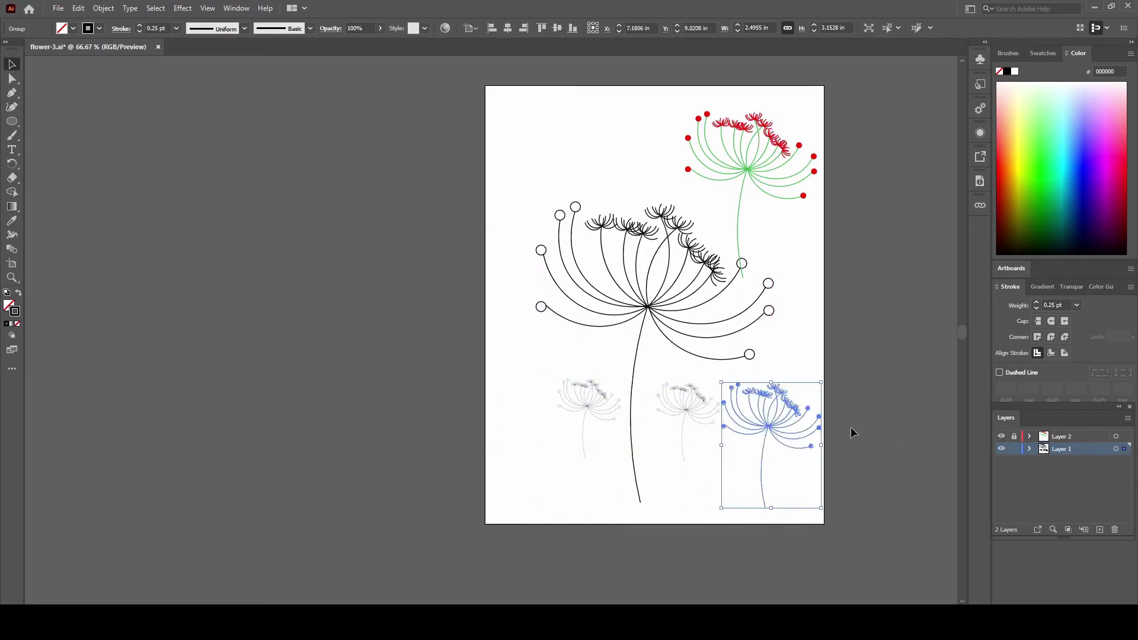
key(Delete)
click(687, 415)
drag(717, 457, 737, 482)
key(ctrl+shift+a)
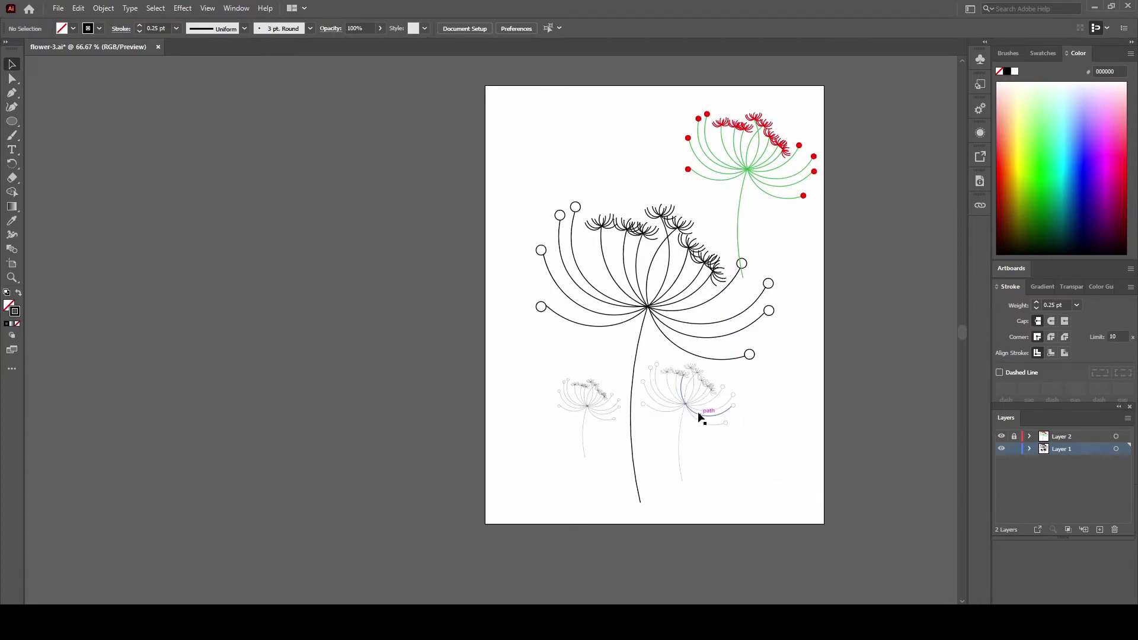
drag(694, 413, 694, 413)
click(1076, 305)
click(1087, 356)
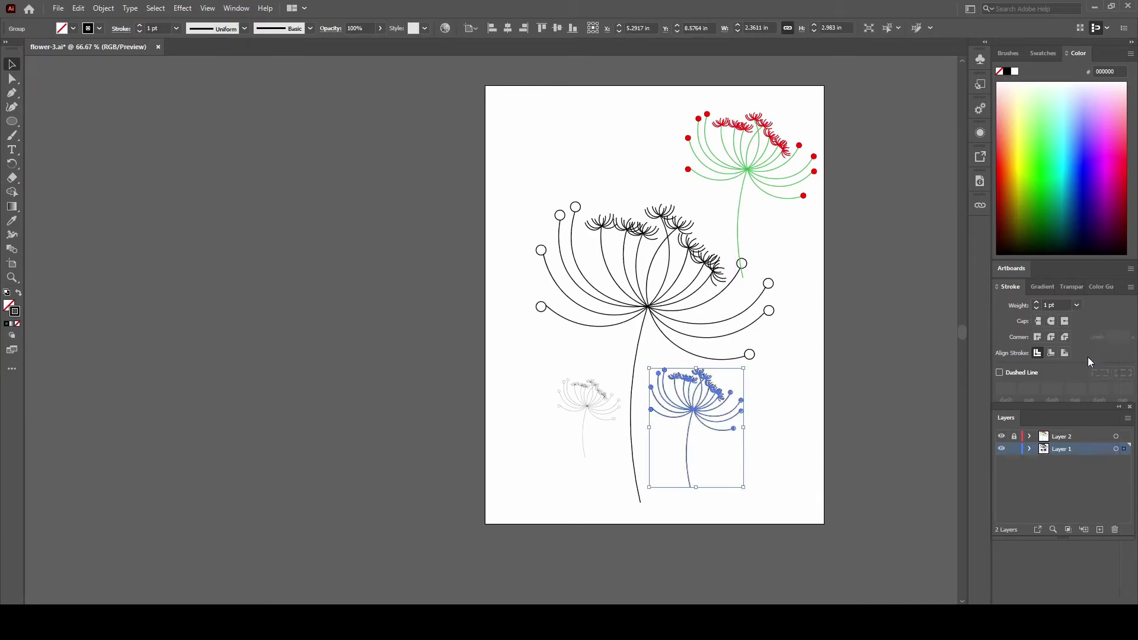
click(762, 414)
Replace the faint left flower with a duplicate of the dark small flower and save
click(564, 379)
key(Delete)
drag(694, 413, 583, 415)
scroll(770, 413, down, 3)
key(ctrl+s)
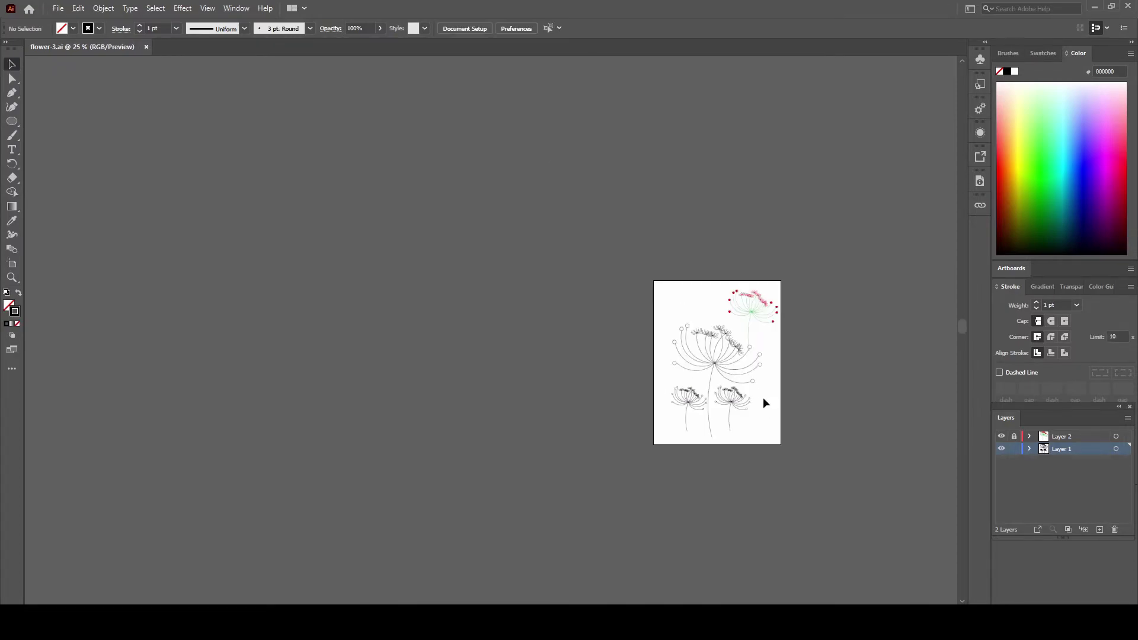
Flip the bottom-left small flower with the Reflect tool and rotate it upright
scroll(762, 403, up, 3)
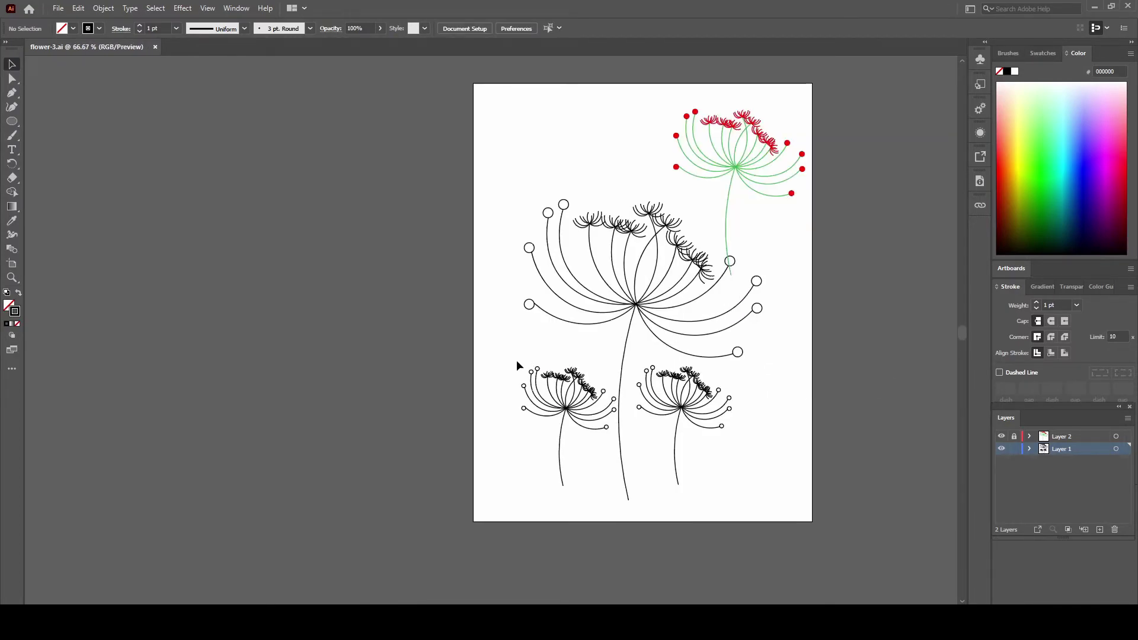
drag(516, 366, 620, 491)
drag(14, 166, 47, 180)
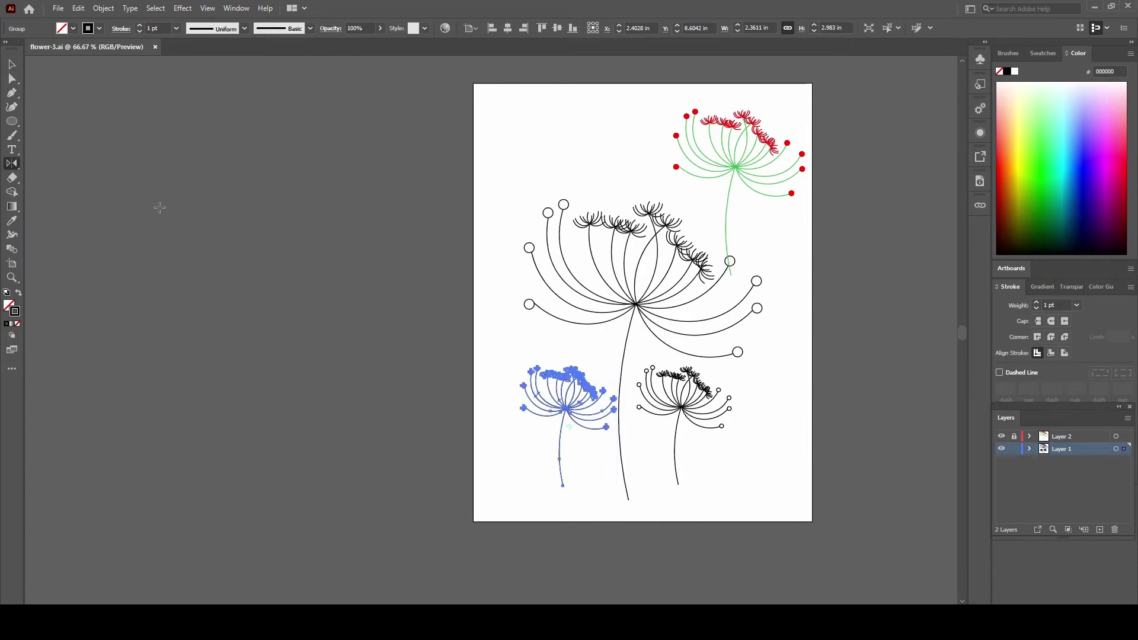
mouse_move(582, 442)
mouse_down()
mouse_move(532, 427)
mouse_move(625, 387)
mouse_up()
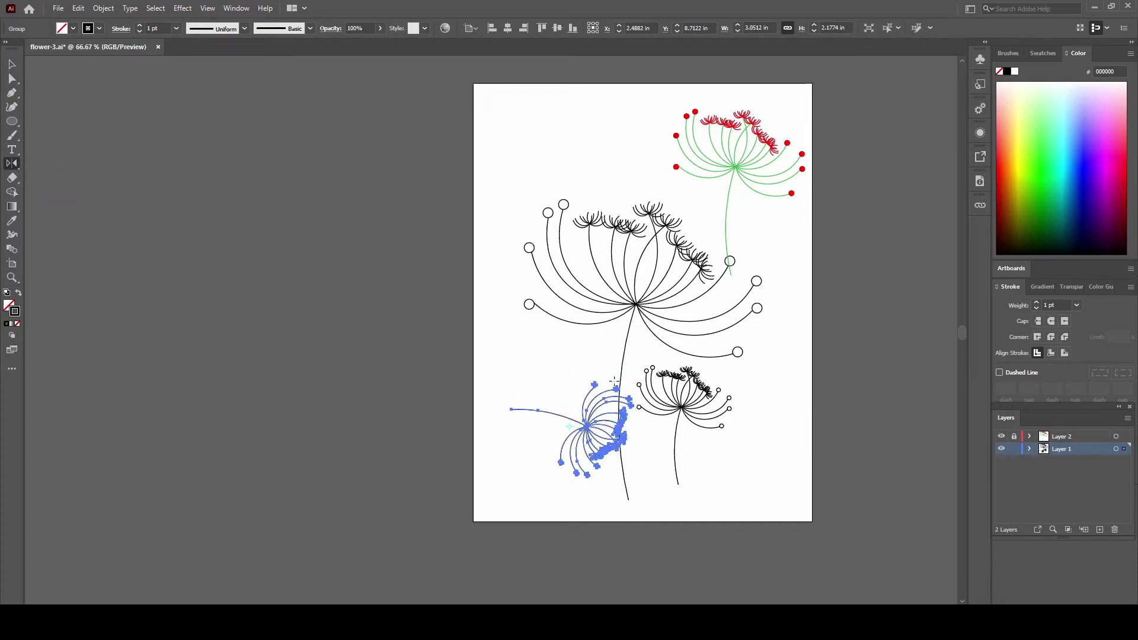
key(v)
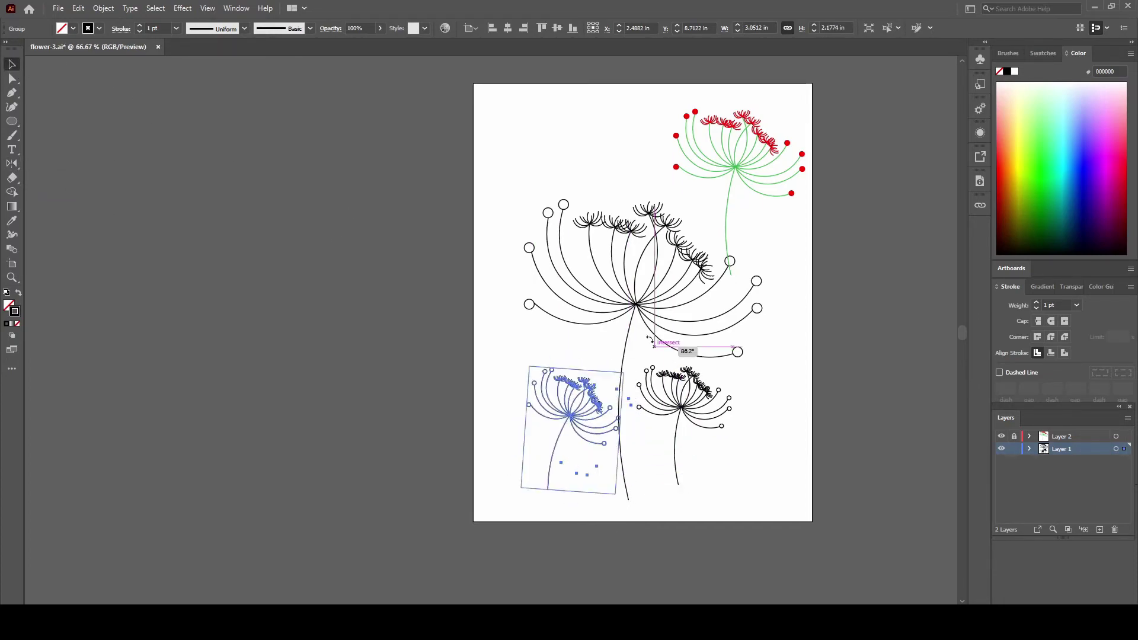
key(o)
drag(583, 450, 549, 439)
key(v)
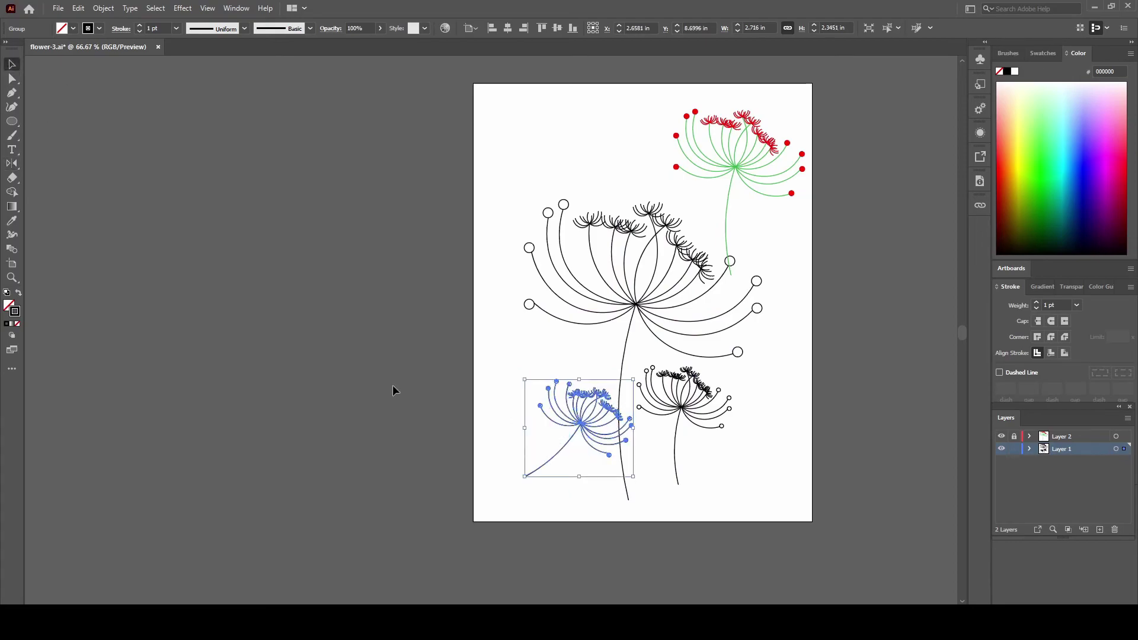
drag(637, 485, 610, 408)
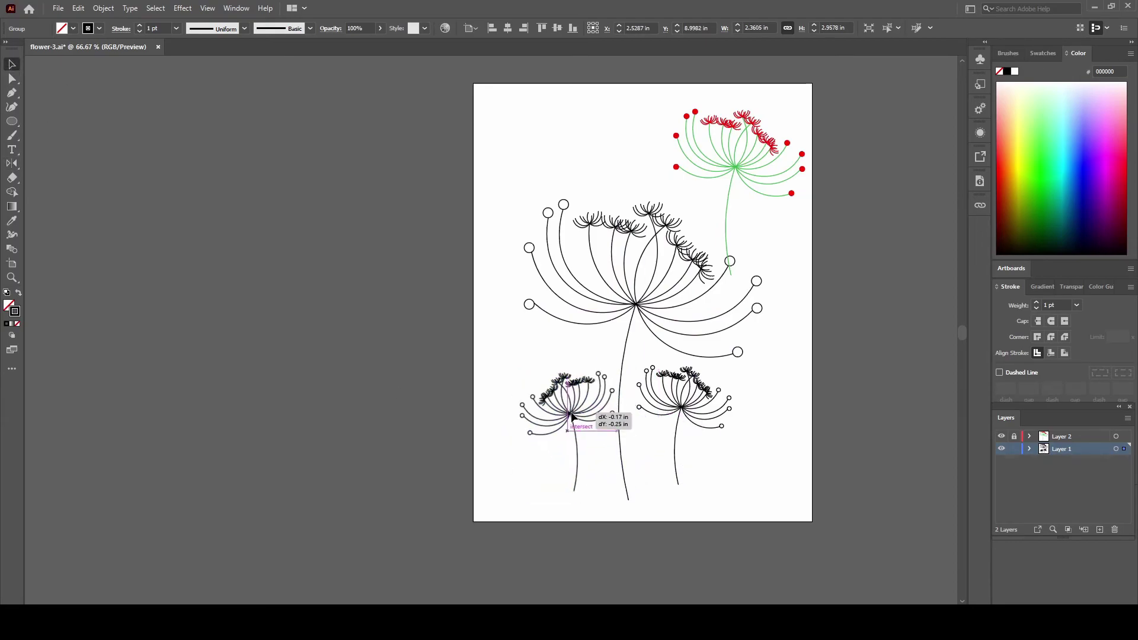
key(ctrl+shift+a)
scroll(699, 291, down, 1)
scroll(700, 292, down, 2)
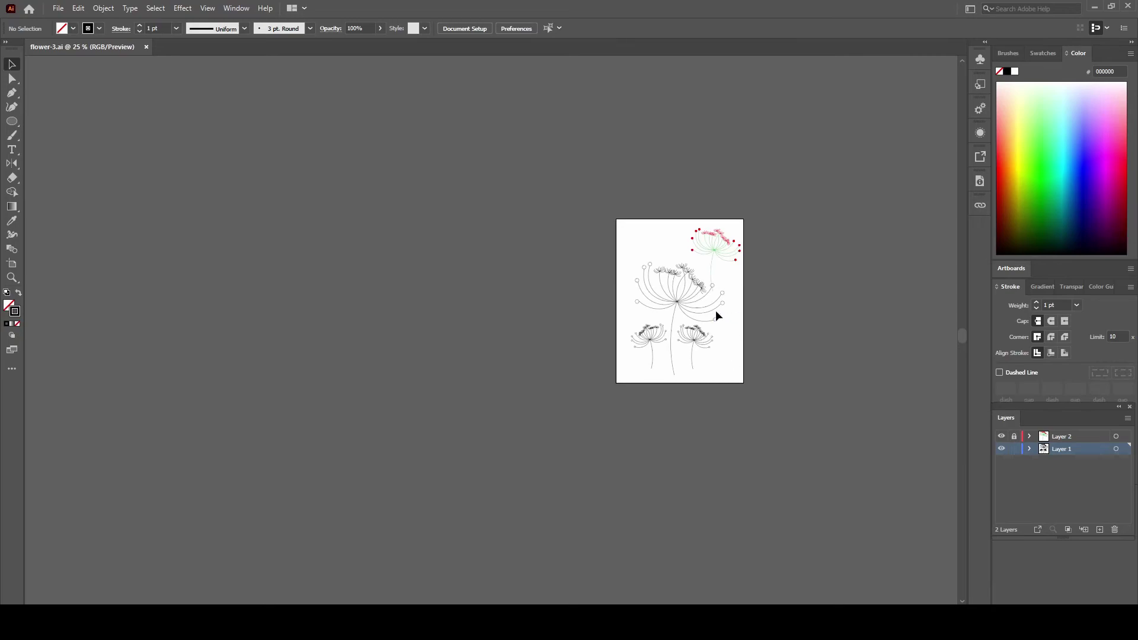
scroll(716, 311, up, 2)
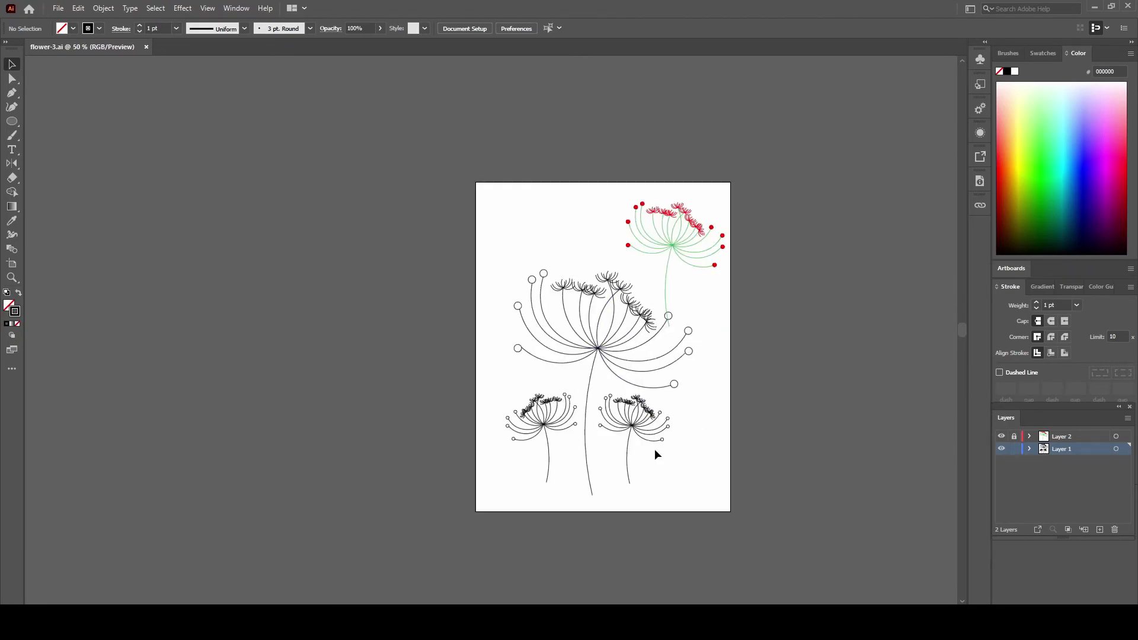
Delete the small bottom flowers and save the drawing as Adobe PDF flower-3.pdf
click(629, 421)
key(Delete)
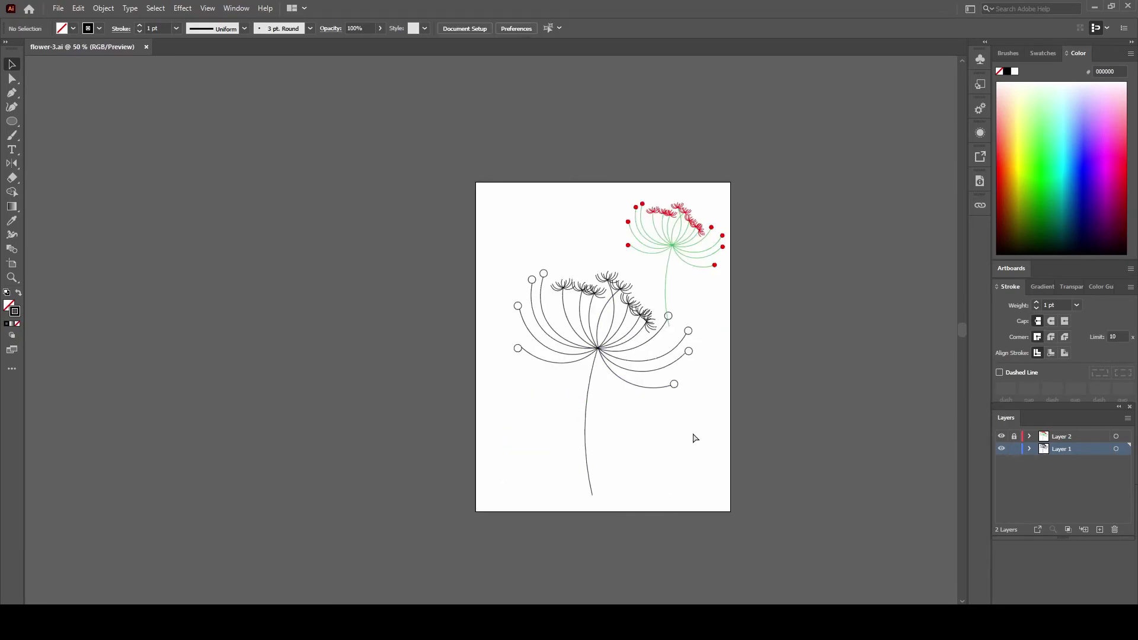
click(58, 8)
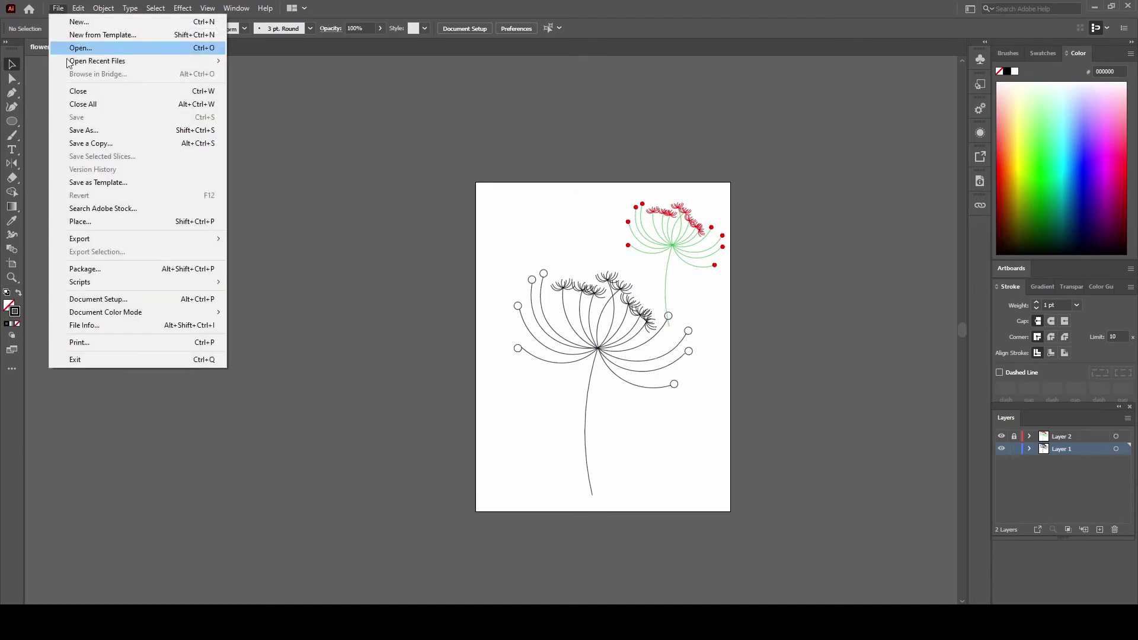
click(132, 140)
click(404, 274)
click(246, 295)
click(468, 357)
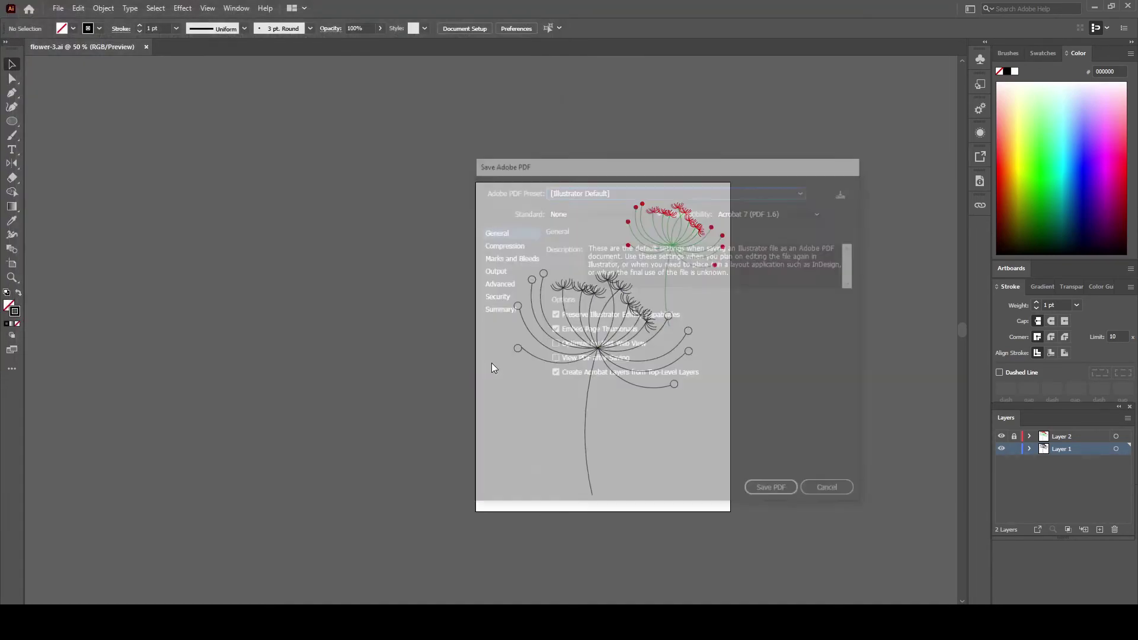
click(776, 492)
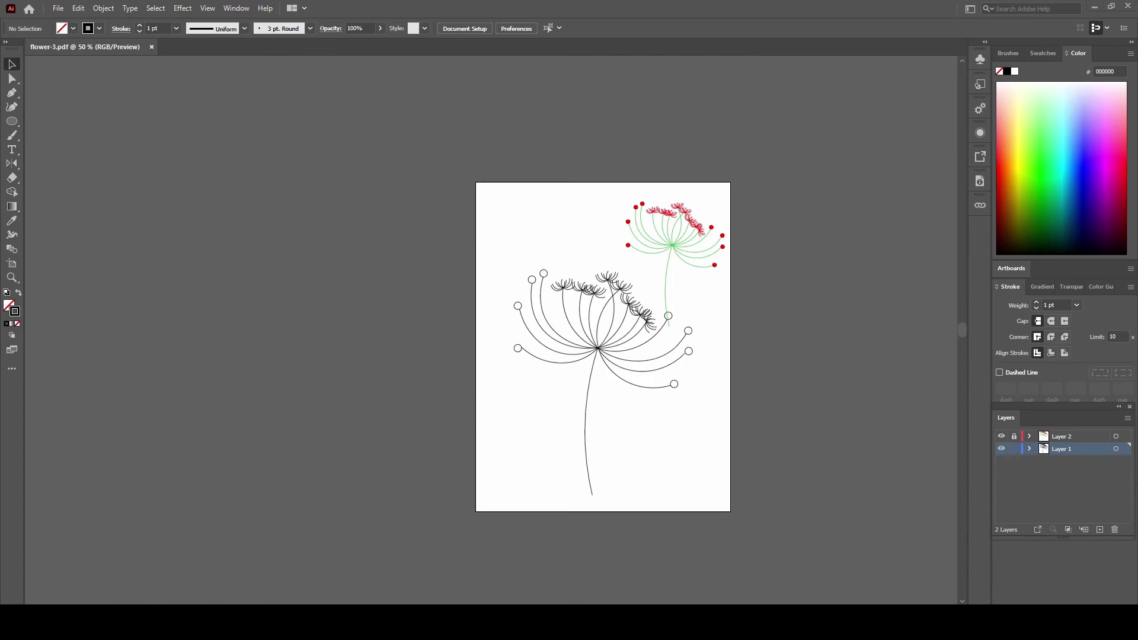
Open flower-3.pdf in a PDF viewer to check it, then close the viewer
key(super+e)
key(Return)
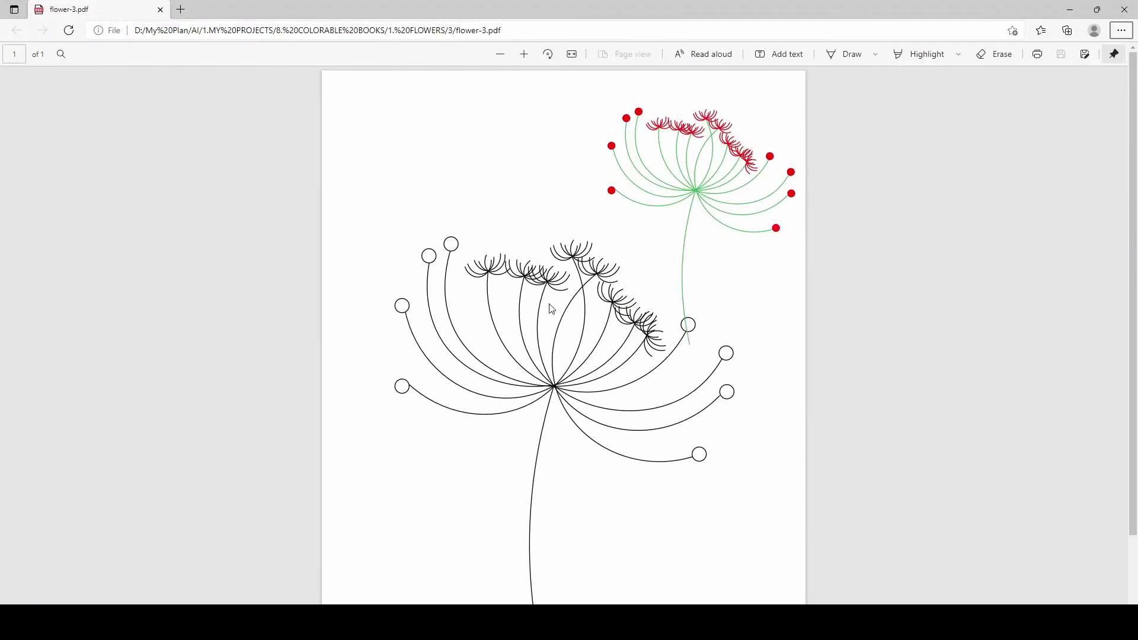
scroll(551, 309, down, 2)
key(alt+F4)
key(alt+F4)
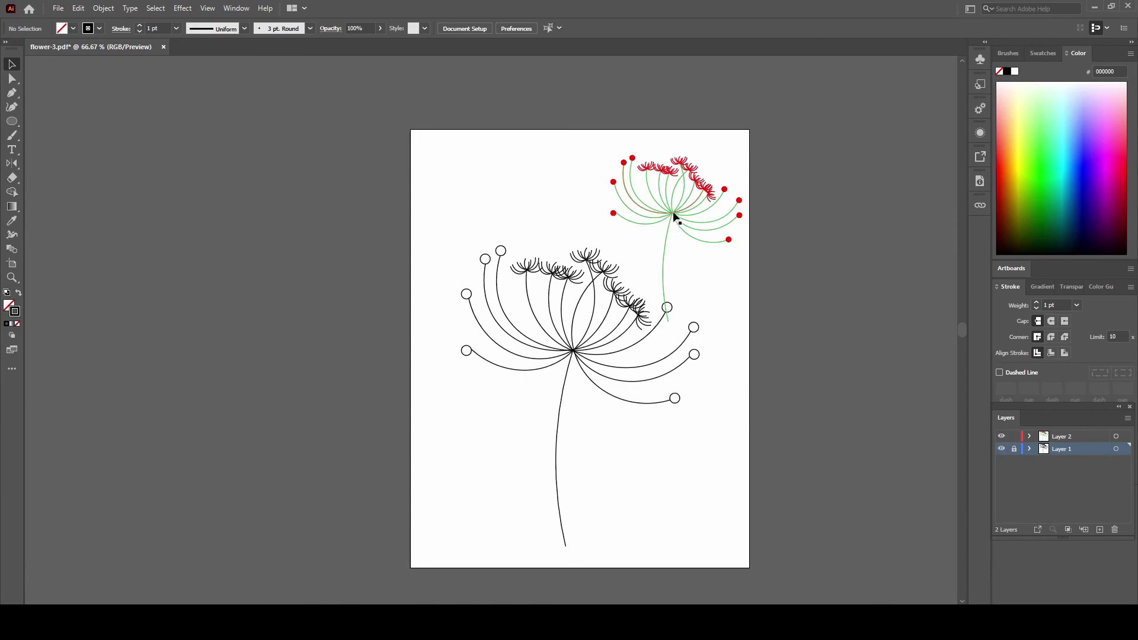
scroll(763, 307, down, 2)
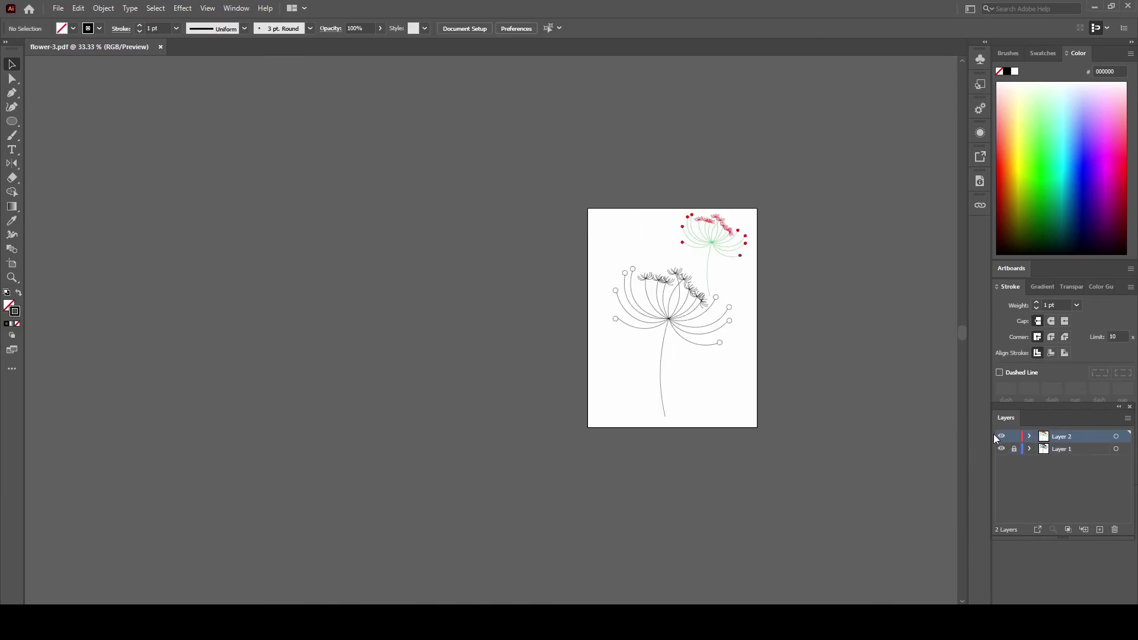